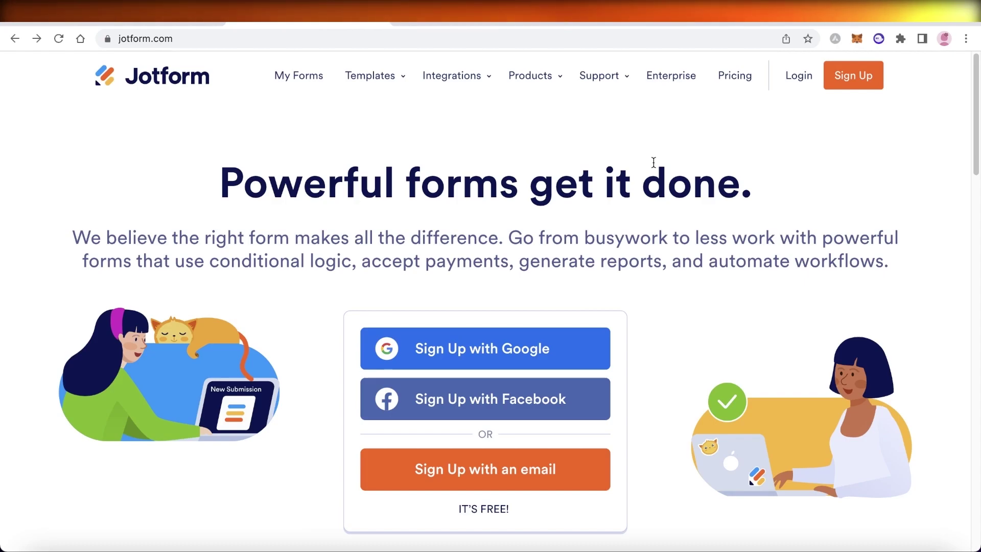
# Sign up for Jotform with a Google account and accept the Terms of Service and Privacy Policy
pyautogui.scroll(-1, 654, 162)
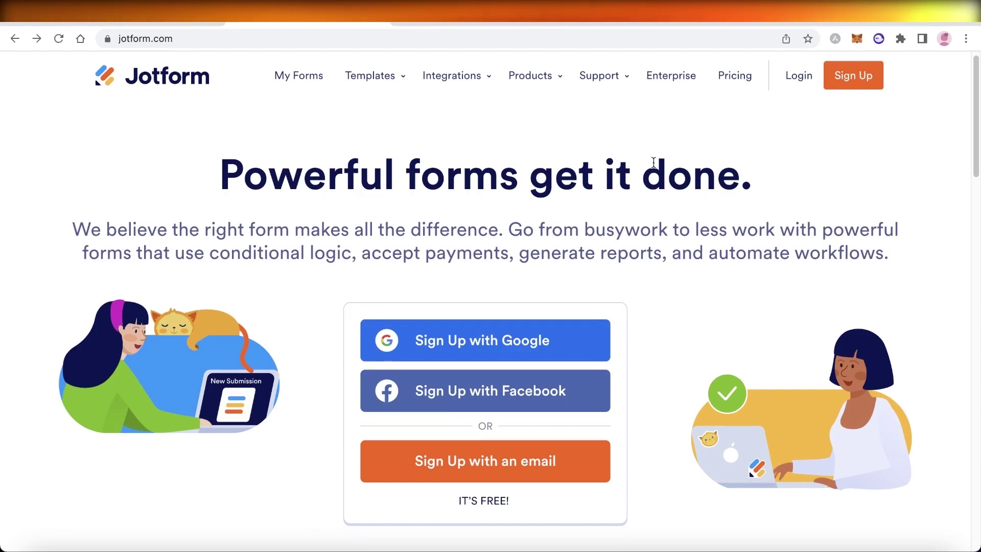
pyautogui.scroll(-5, 653, 162)
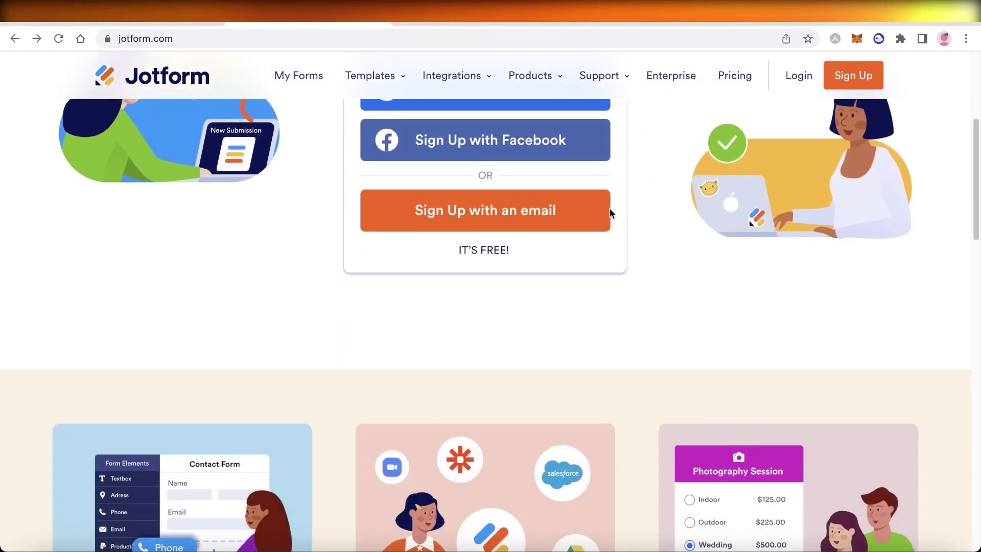
pyautogui.scroll(-3, 635, 201)
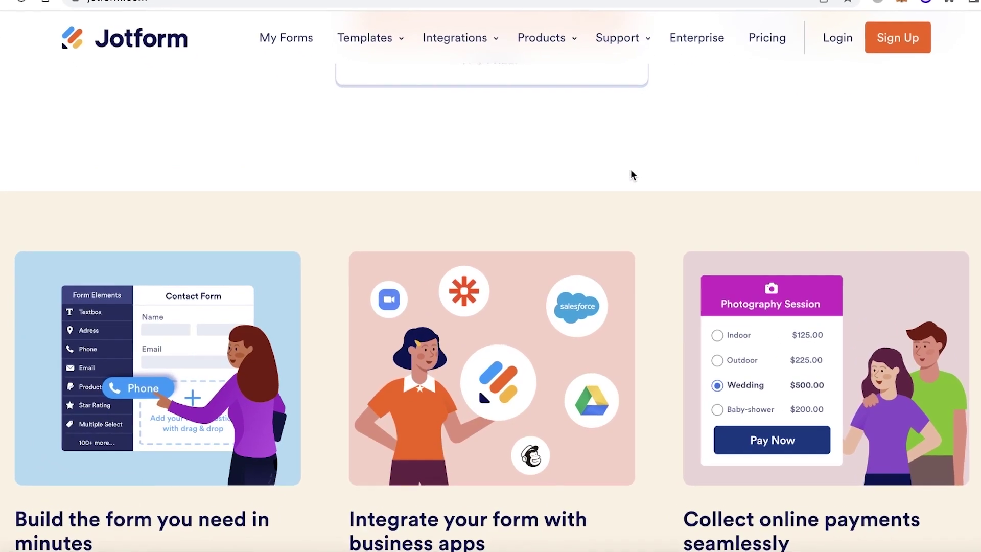
pyautogui.scroll(-4, 631, 166)
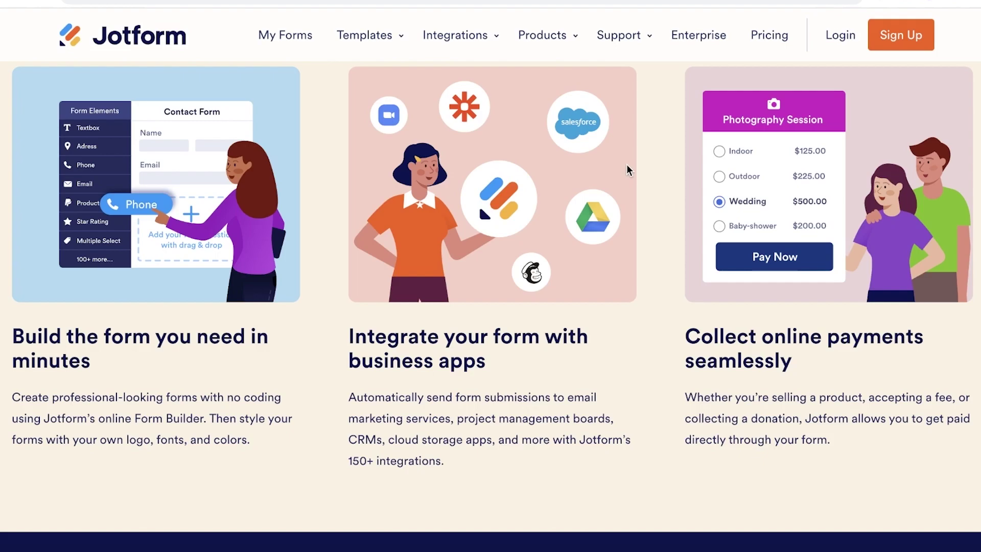
pyautogui.scroll(6, 621, 161)
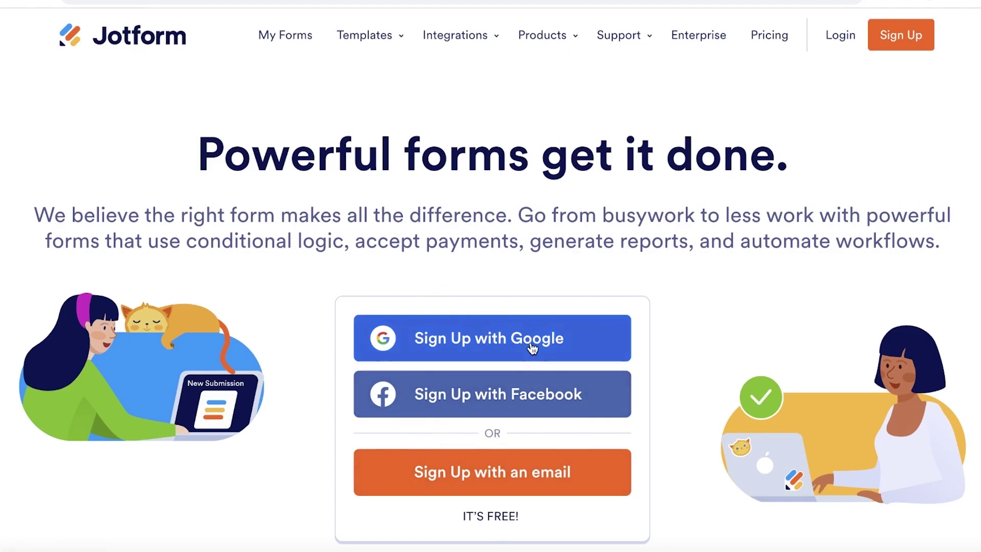
pyautogui.click(532, 348)
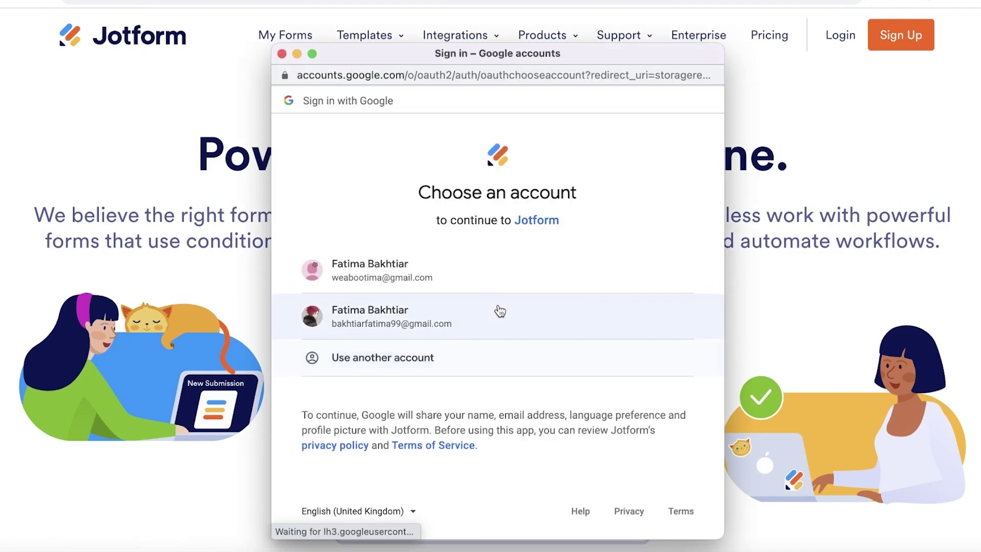
pyautogui.click(499, 310)
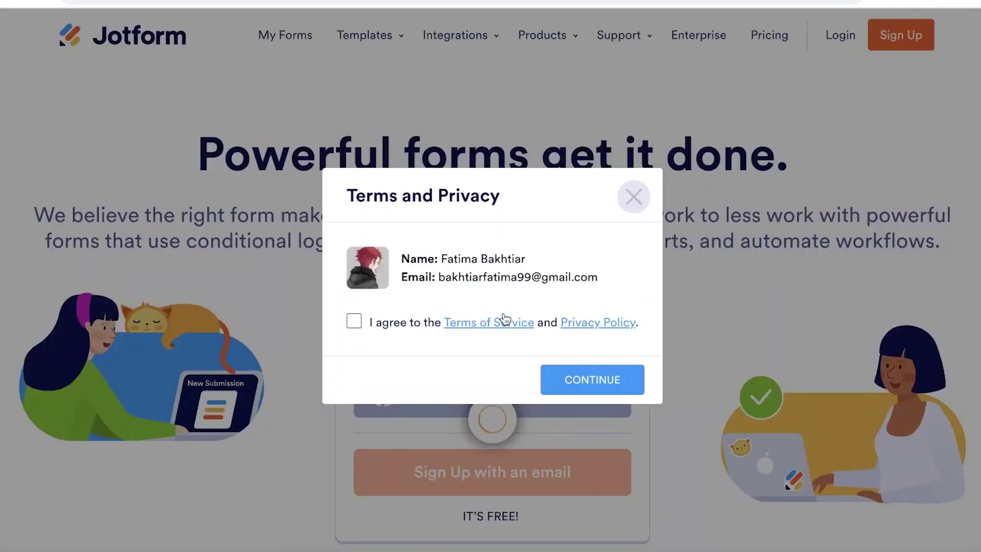
pyautogui.click(388, 322)
pyautogui.click(583, 372)
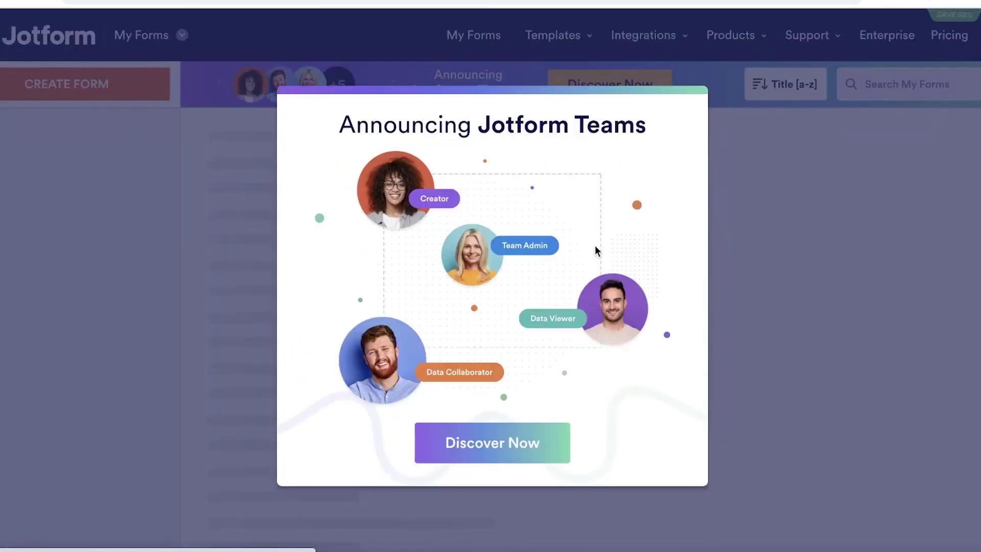
# Dismiss the Jotform Teams announcement and reload the My Forms dashboard
pyautogui.click(712, 147)
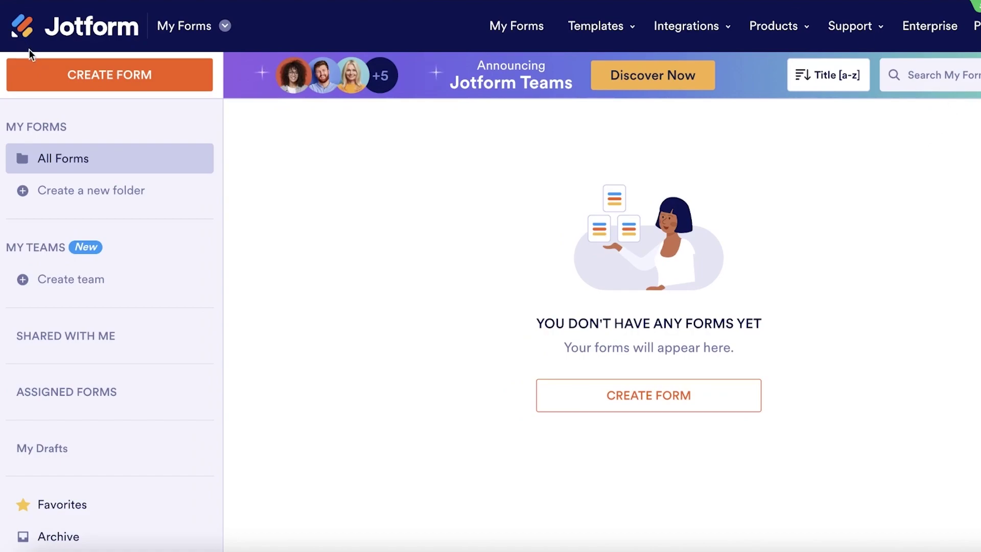
pyautogui.click(114, 34)
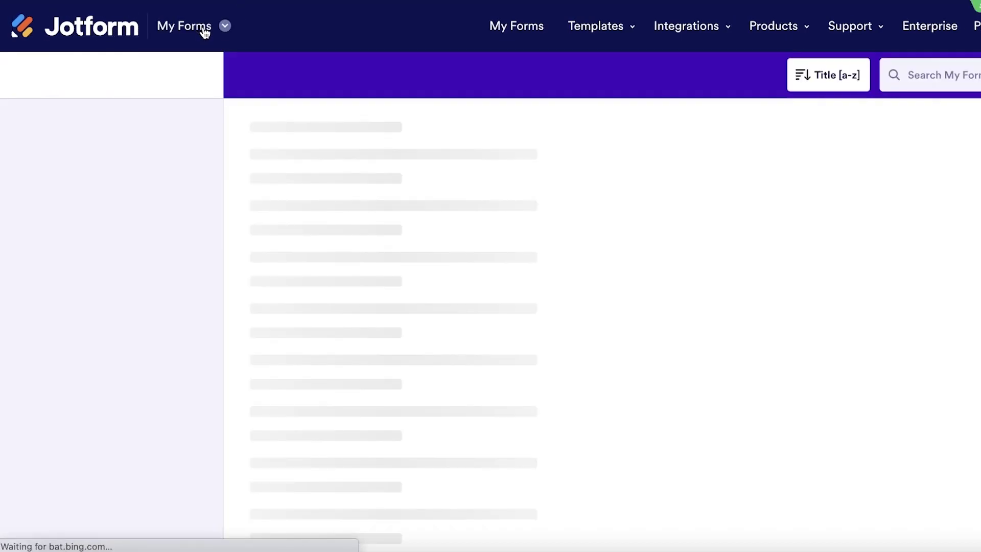
pyautogui.click(207, 33)
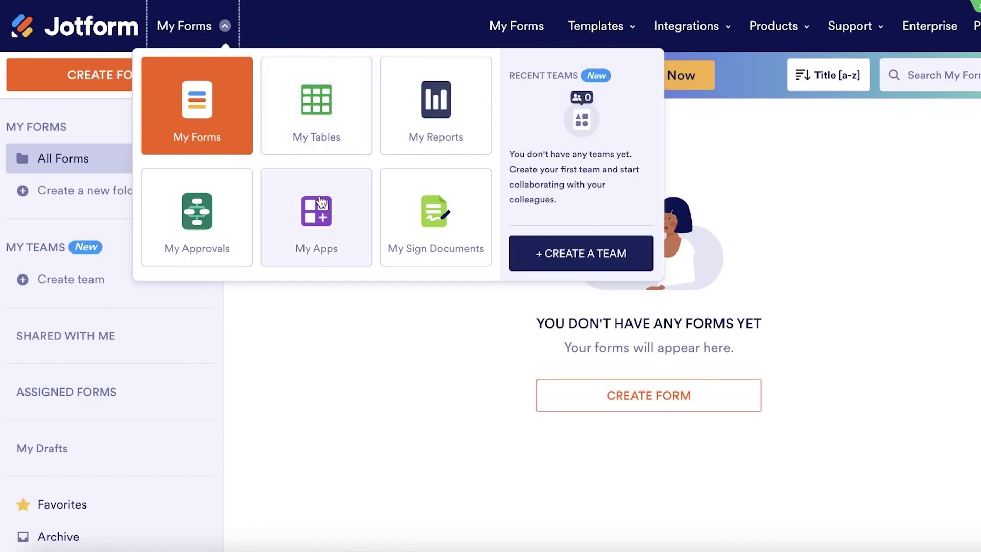
pyautogui.click(776, 168)
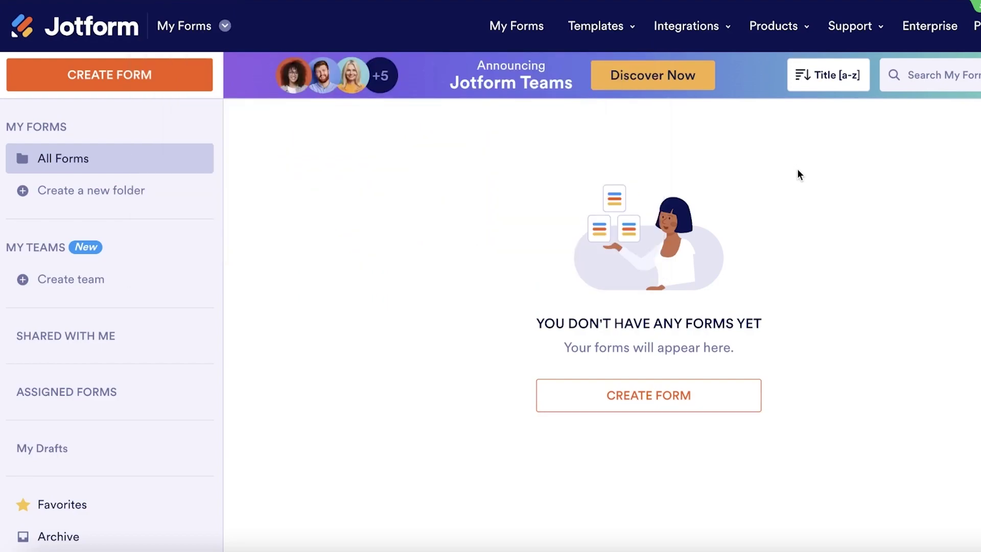
# Open the workspace switcher that lists My Apps
pyautogui.scroll(-1, 848, 156)
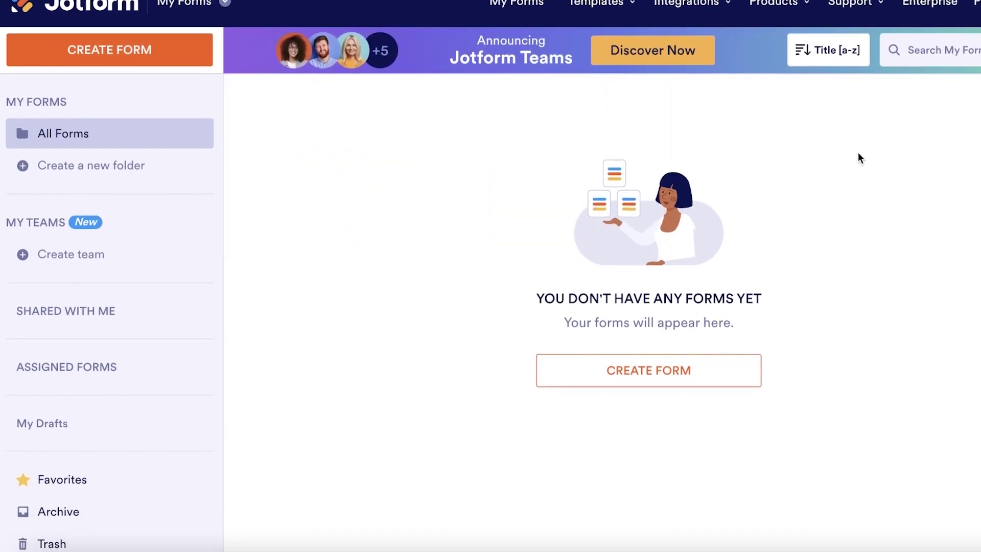
pyautogui.scroll(1, 837, 163)
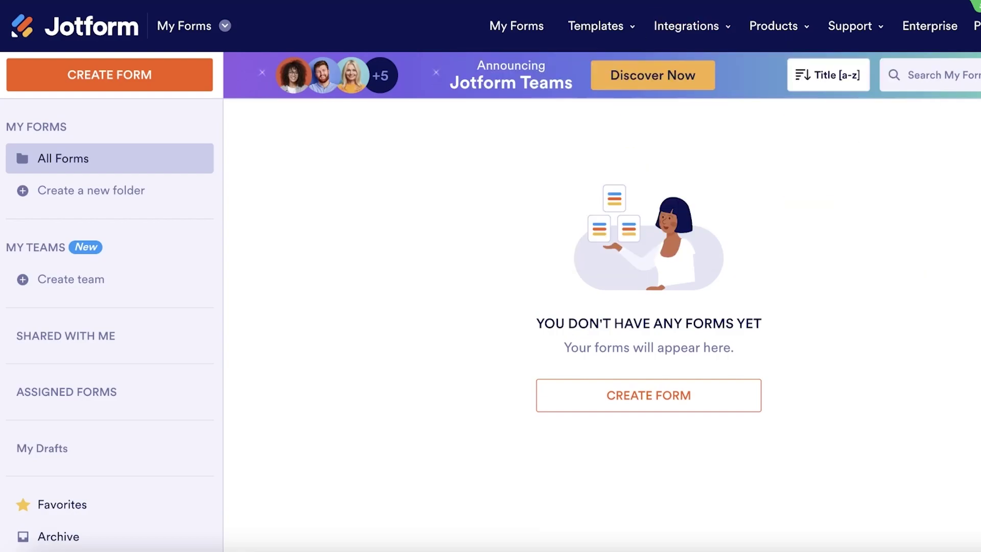
pyautogui.moveTo(621, 15)
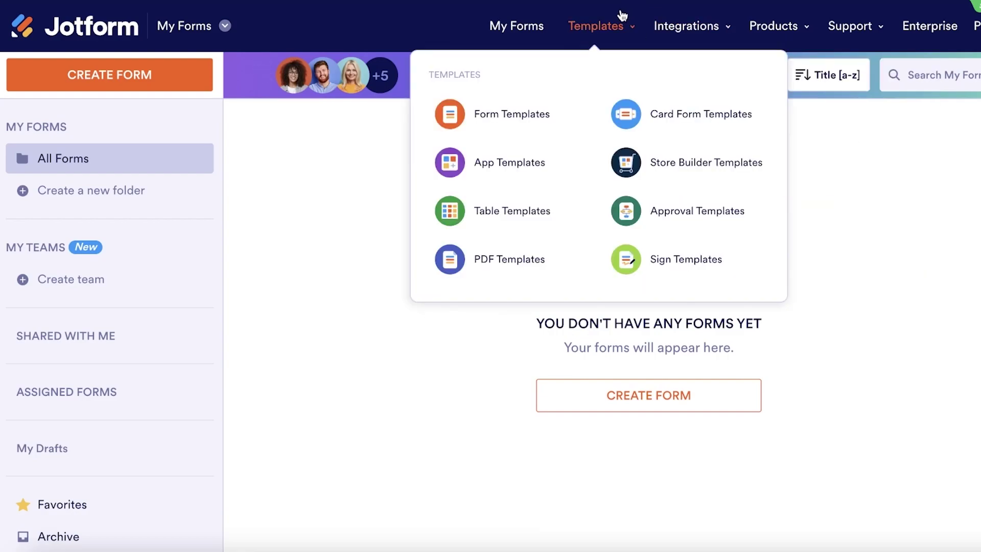
pyautogui.moveTo(650, 39)
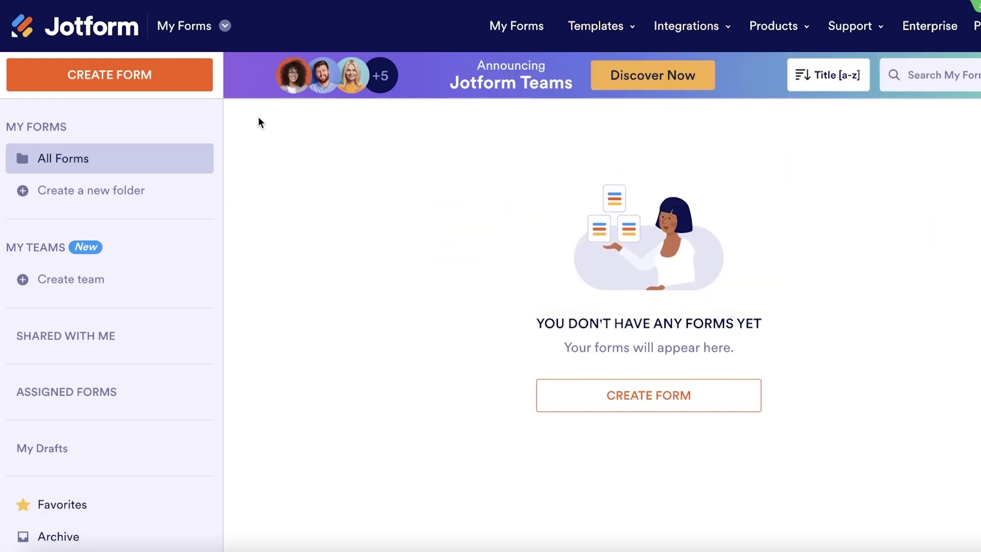
pyautogui.click(180, 29)
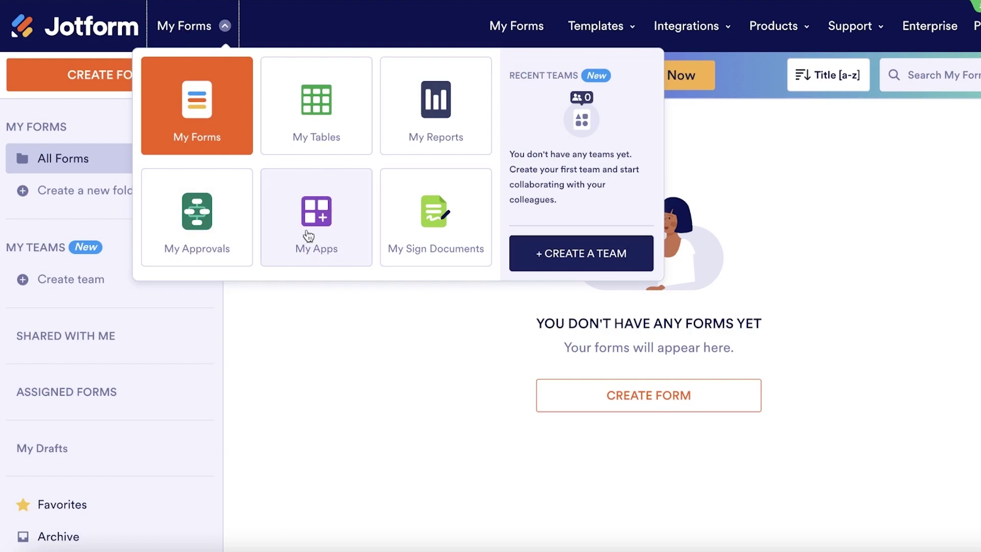
# Open My Apps, skip the needs survey, and start creating a new app
pyautogui.click(299, 212)
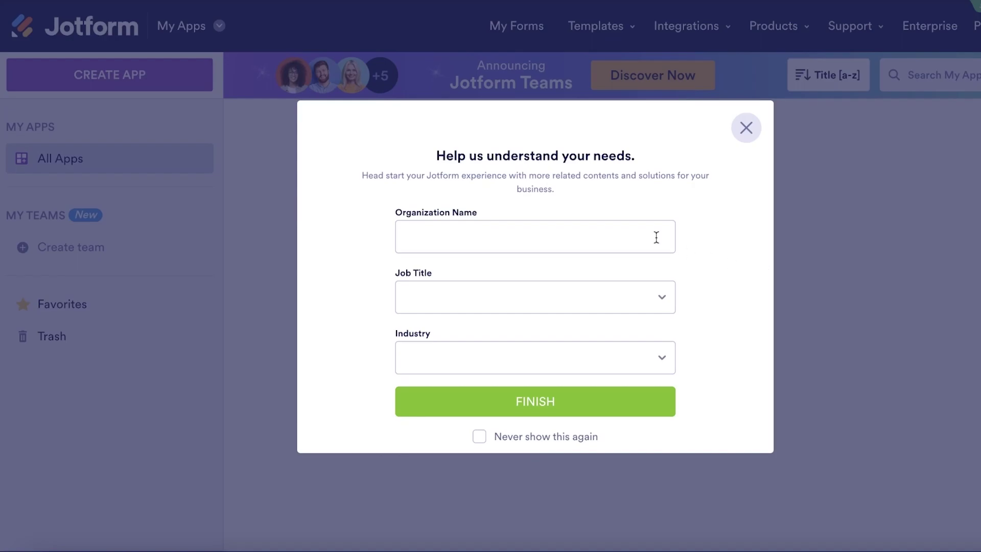
pyautogui.click(746, 127)
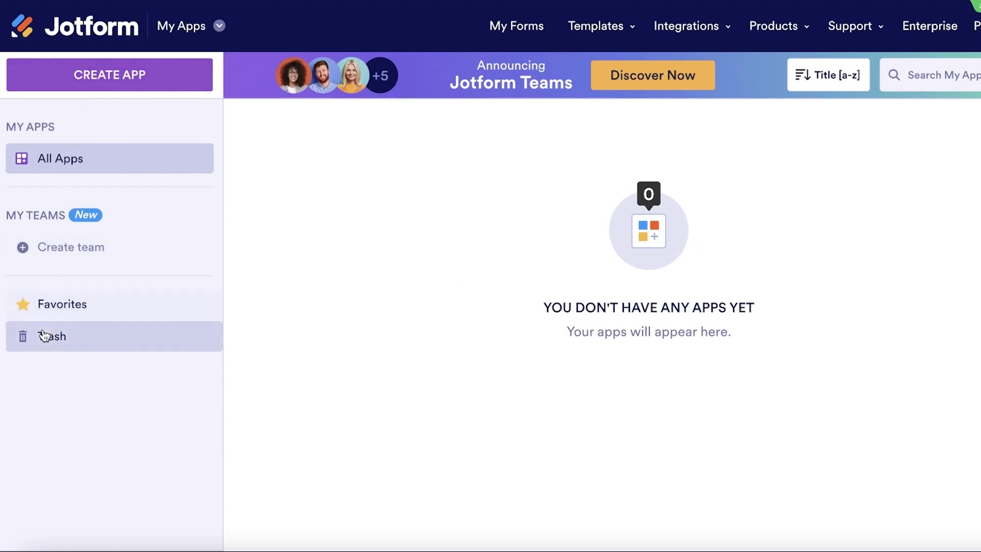
pyautogui.click(103, 79)
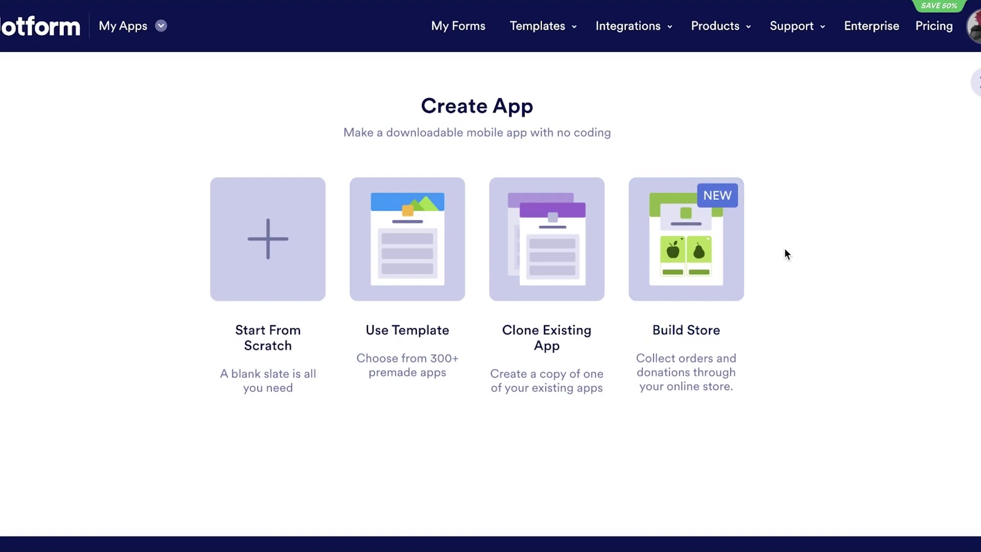
# Choose Use Template and view the Booking Apps templates
pyautogui.click(432, 242)
pyautogui.scroll(-3, 404, 219)
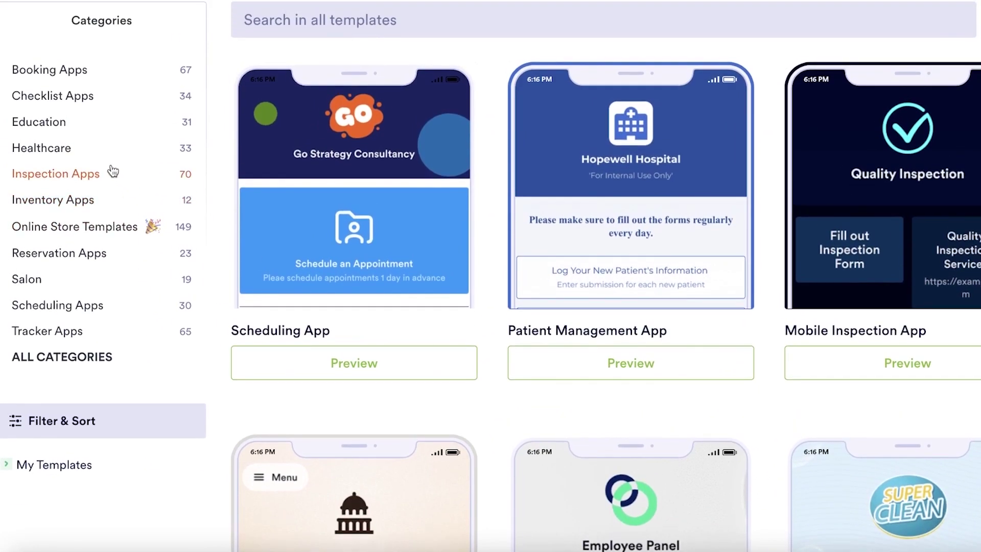
pyautogui.click(54, 71)
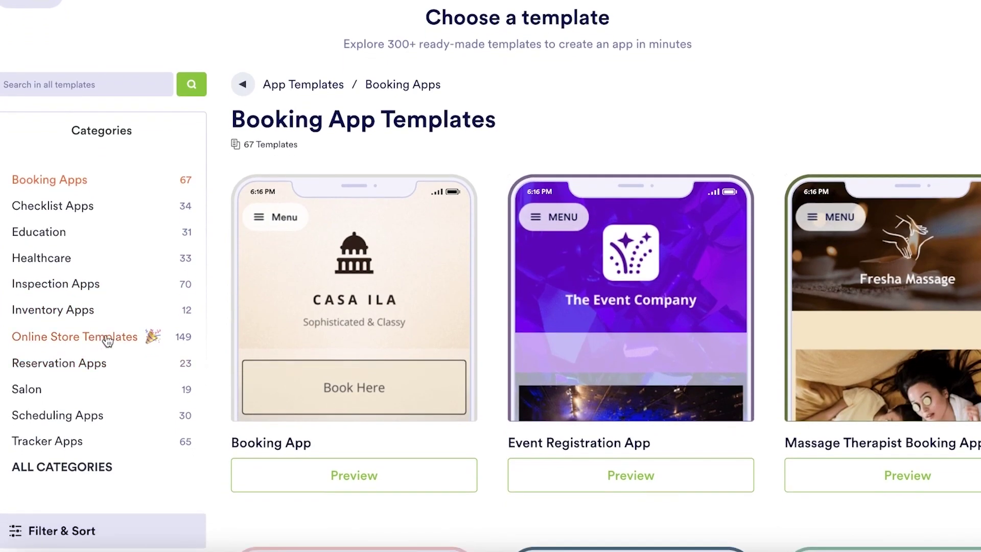
# Browse the Online Store Templates category, including its Second Hand Selling Apps section
pyautogui.click(104, 370)
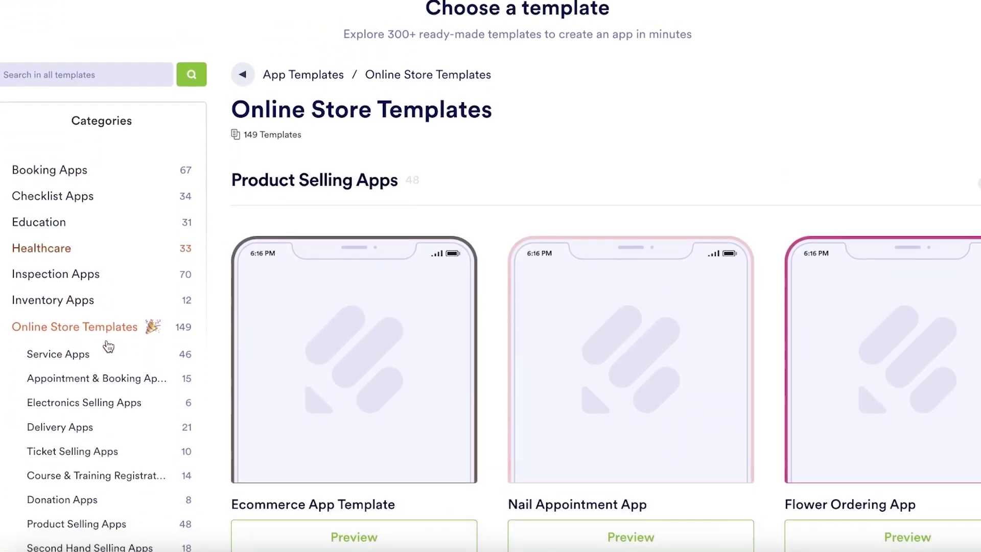
pyautogui.scroll(-7, 109, 346)
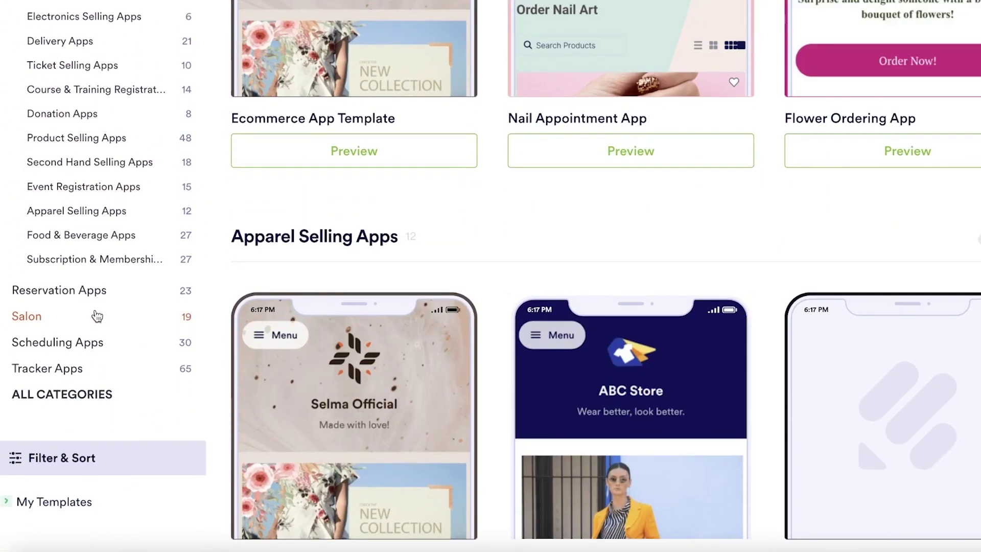
pyautogui.scroll(3, 97, 314)
pyautogui.click(97, 317)
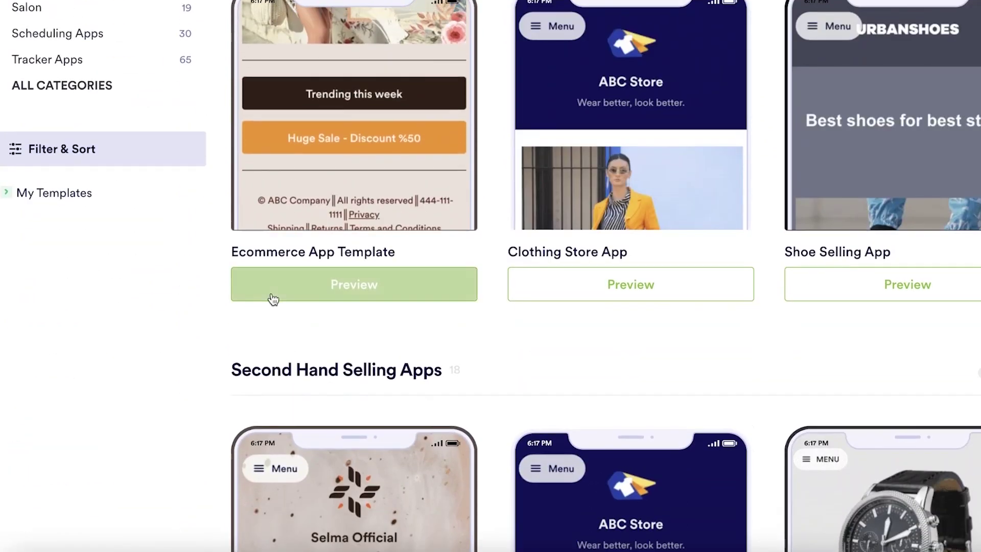
pyautogui.scroll(-12, 276, 302)
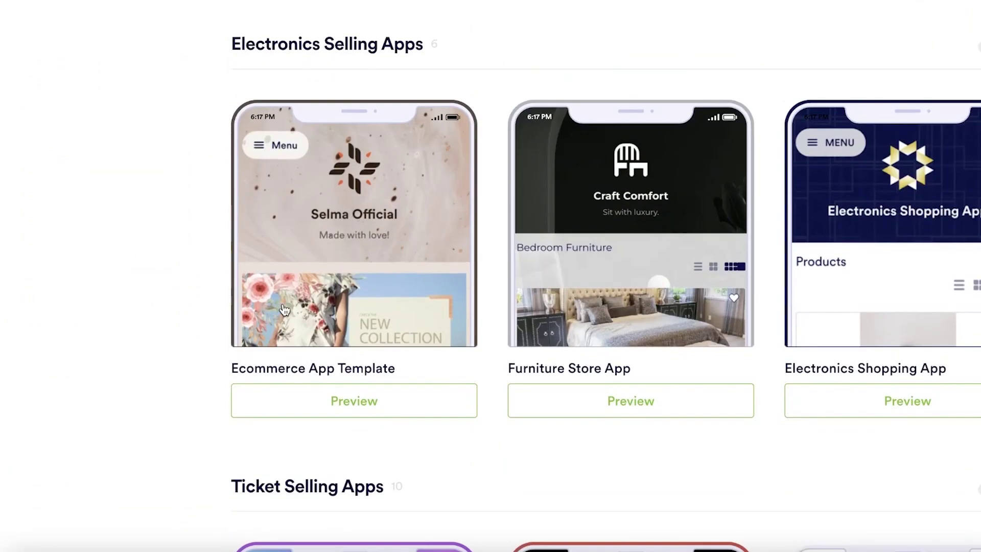
pyautogui.scroll(4, 285, 309)
pyautogui.scroll(12, 281, 310)
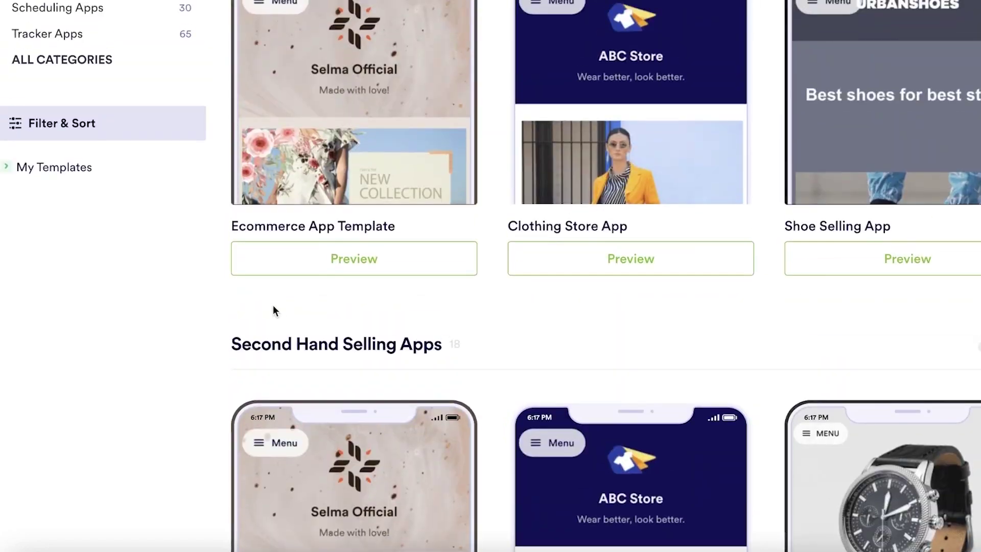
pyautogui.scroll(-15, 685, 172)
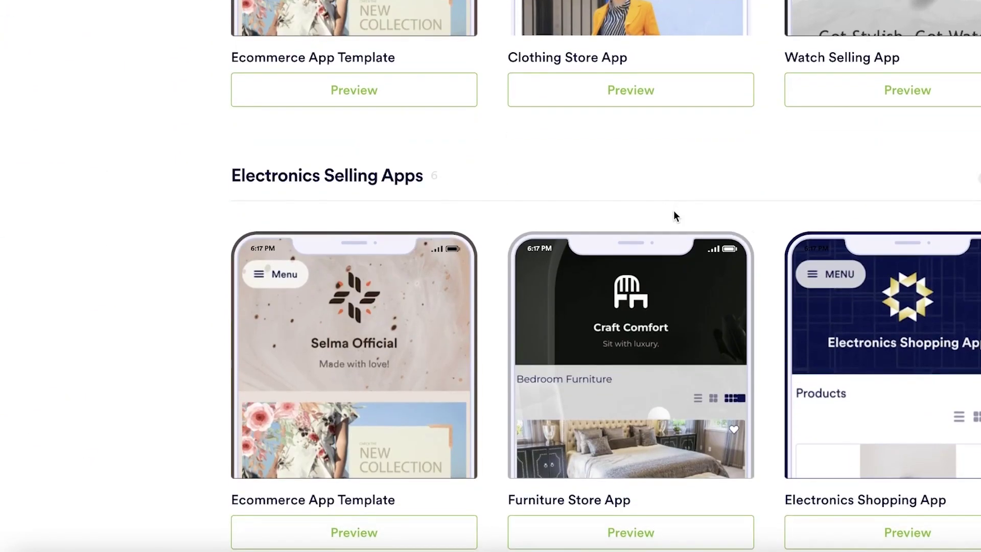
pyautogui.scroll(-10, 673, 211)
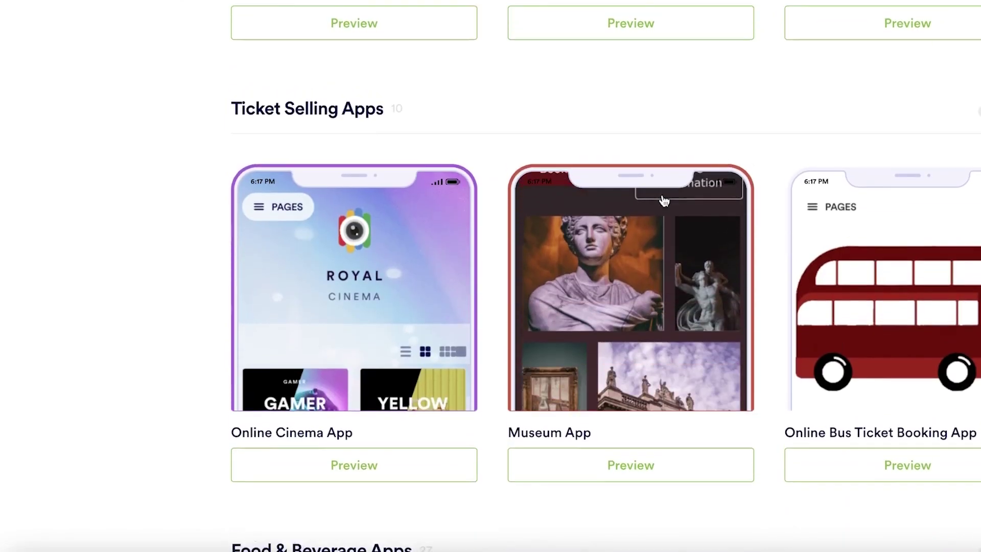
pyautogui.scroll(20, 663, 199)
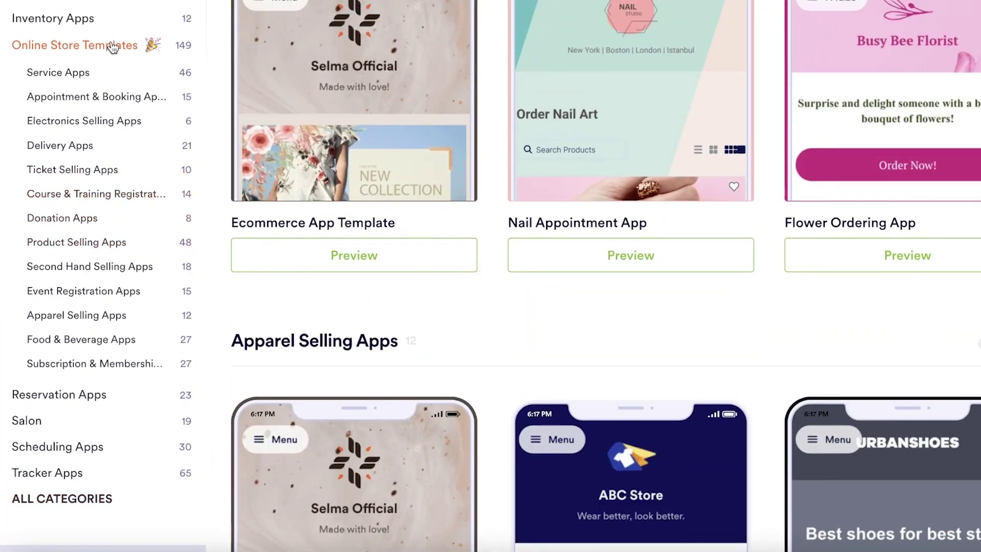
pyautogui.click(113, 47)
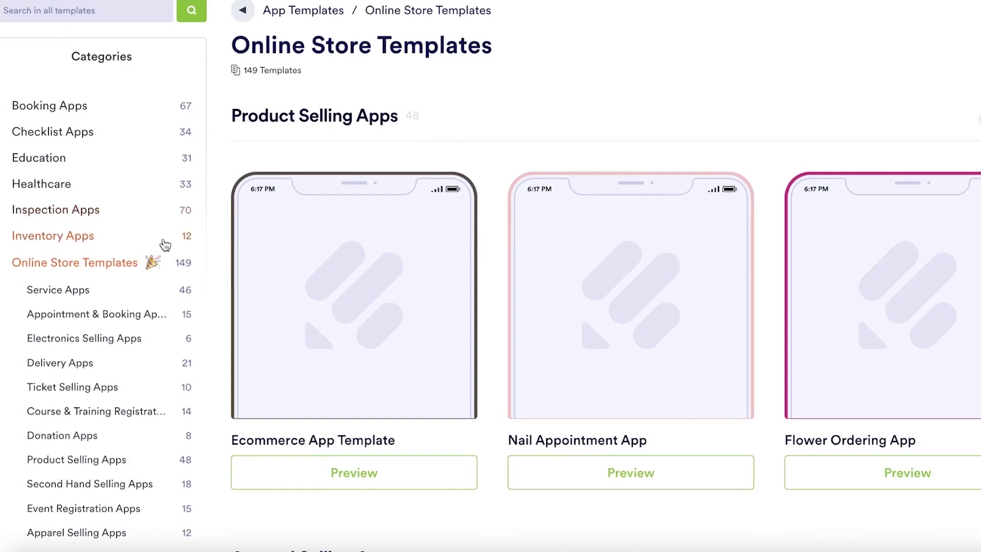
pyautogui.scroll(-2, 165, 245)
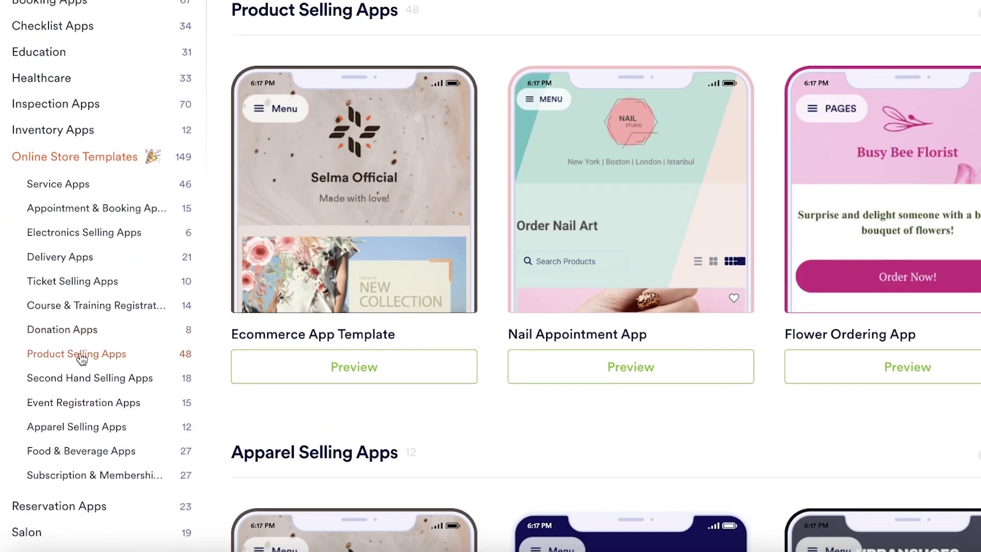
# Filter to Product Selling Apps and look through those store templates
pyautogui.click(84, 361)
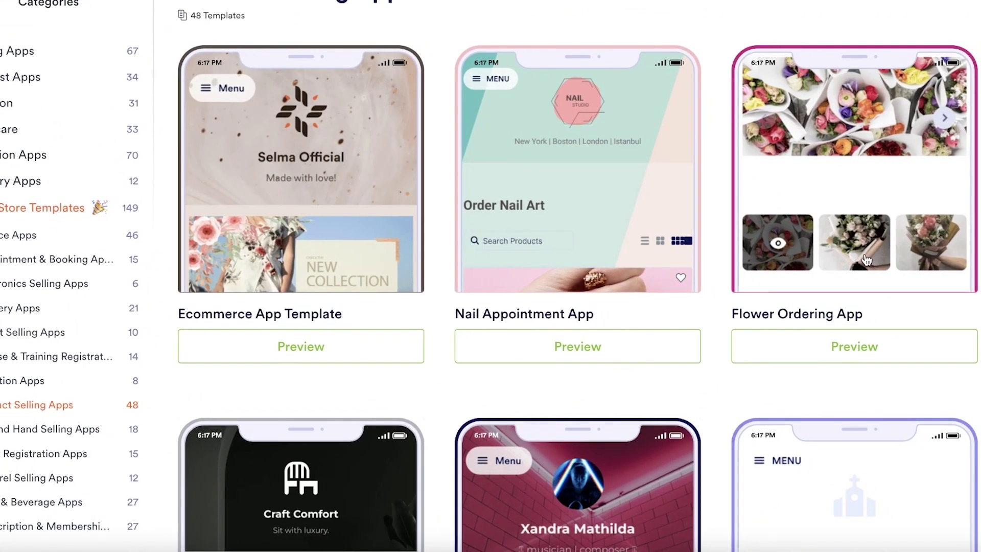
pyautogui.scroll(-15, 872, 250)
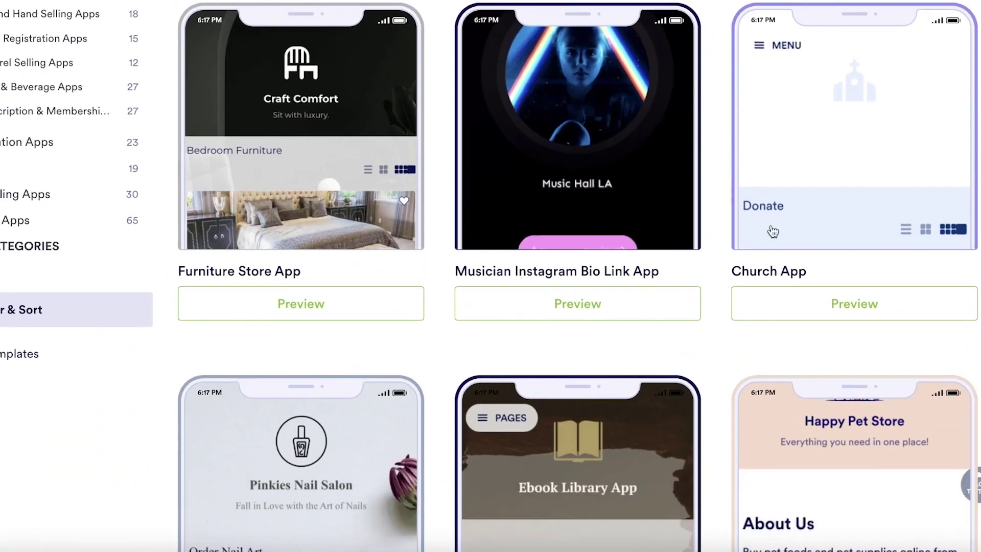
pyautogui.scroll(-7, 868, 225)
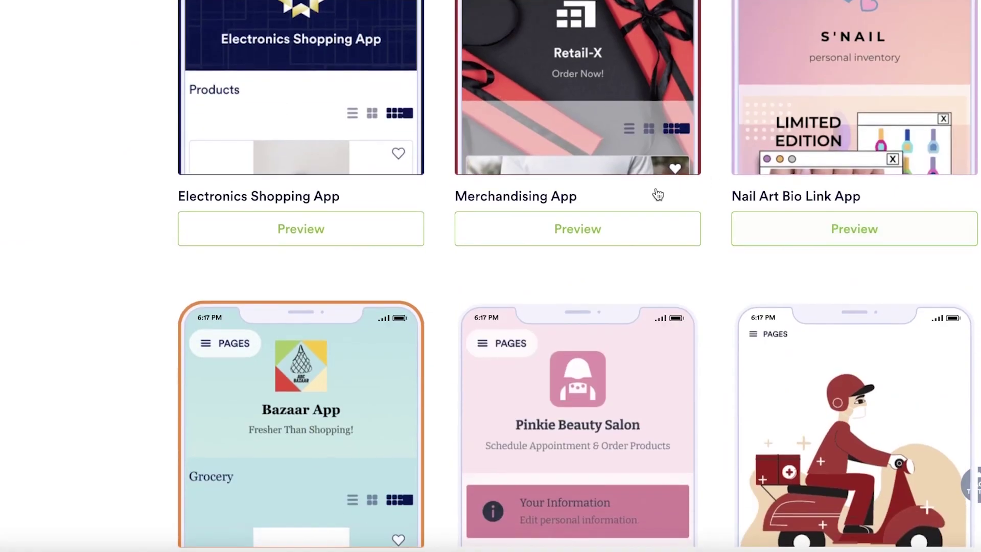
pyautogui.scroll(-10, 634, 246)
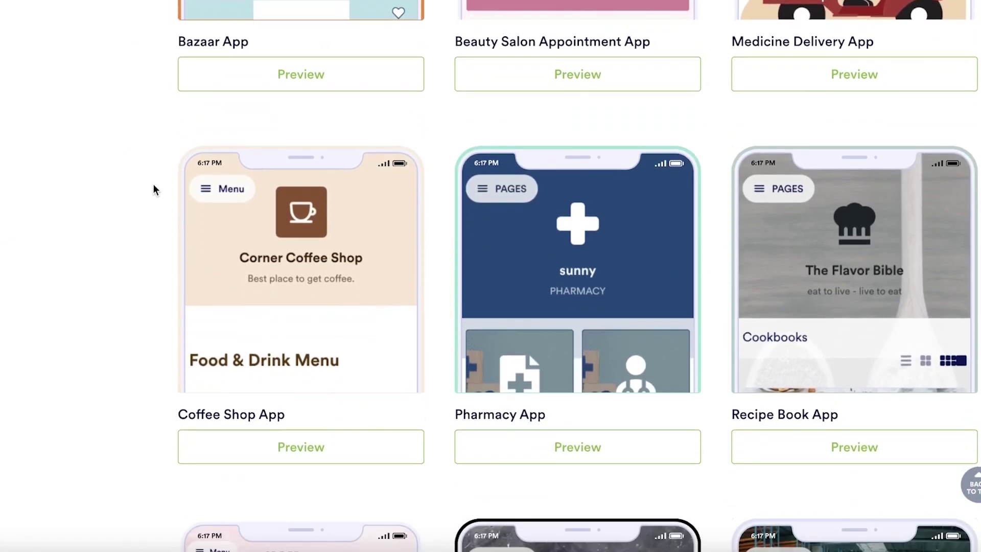
pyautogui.moveTo(222, 189)
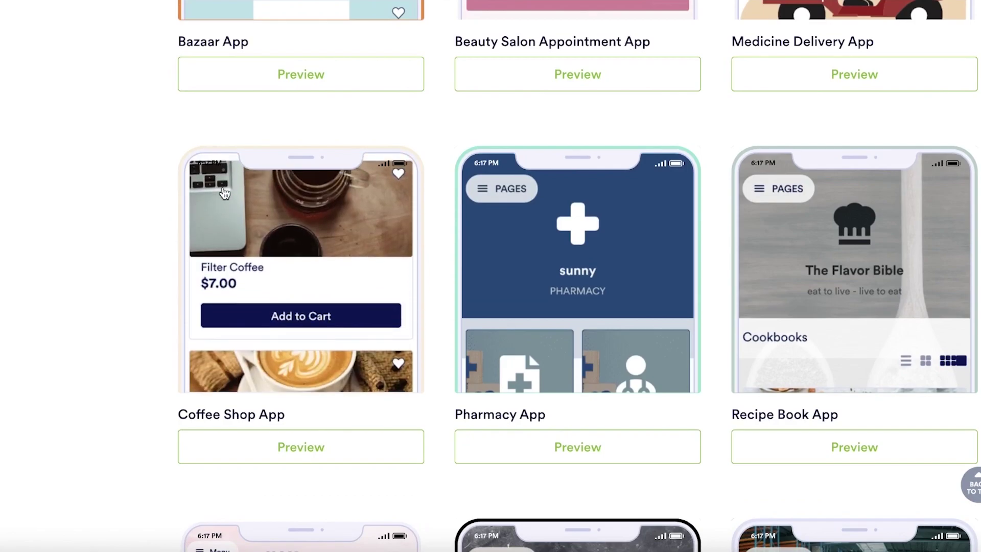
pyautogui.scroll(-10, 409, 239)
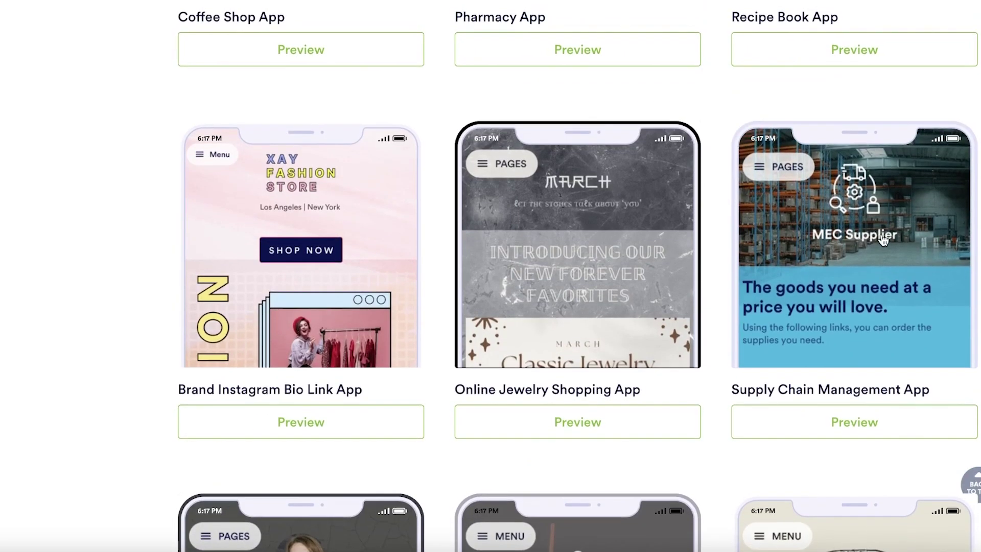
pyautogui.moveTo(409, 238)
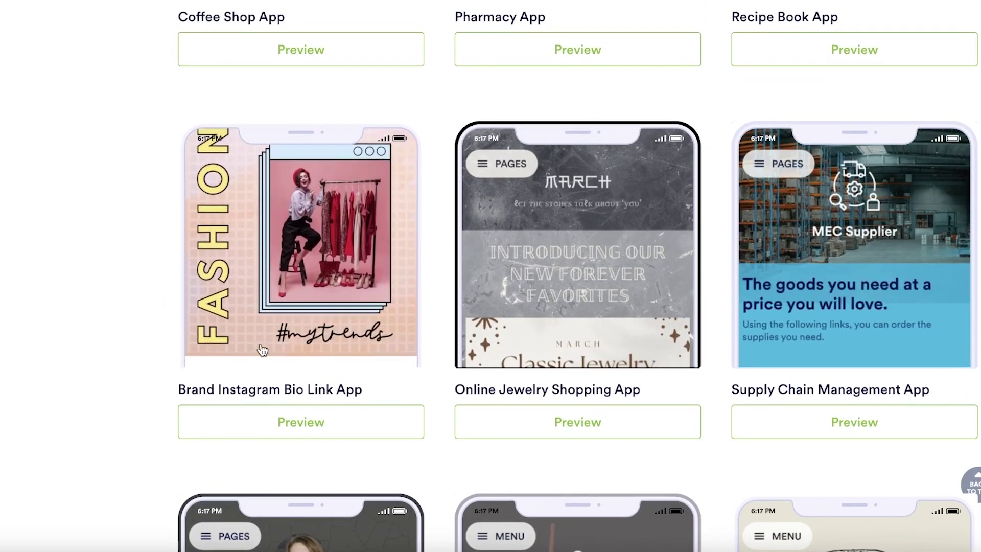
pyautogui.scroll(-10, 138, 283)
pyautogui.scroll(3, 405, 182)
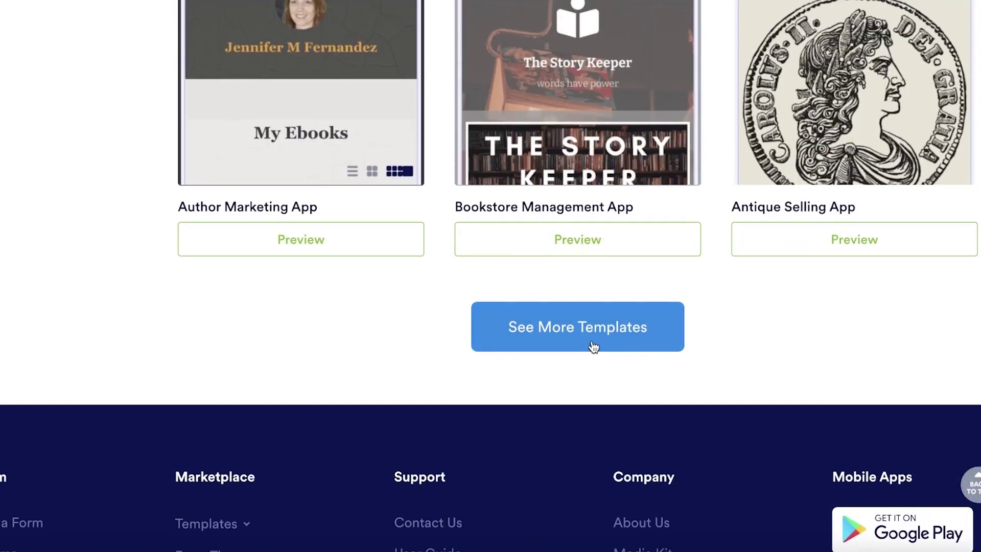
# Load more templates and open the Textile App template details
pyautogui.click(591, 345)
pyautogui.scroll(-13, 856, 259)
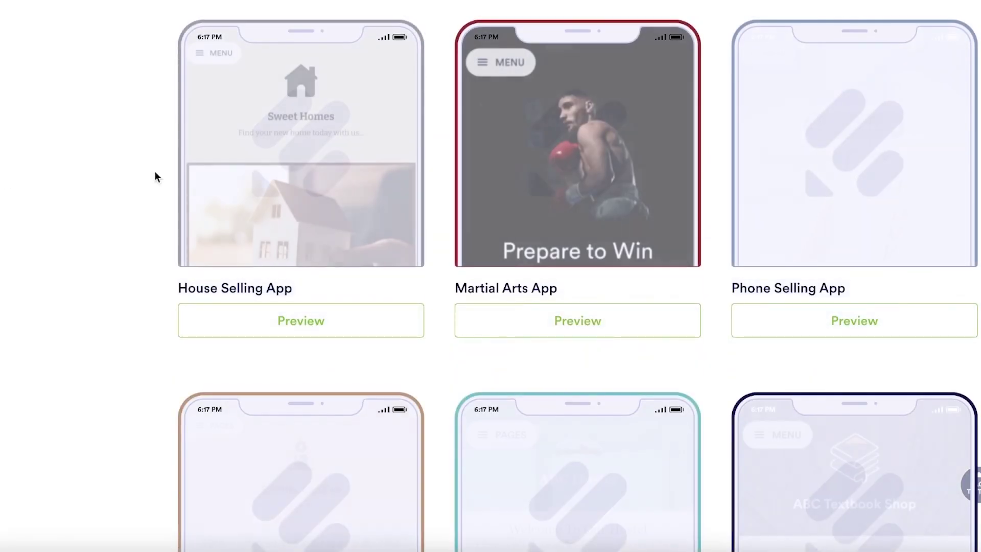
pyautogui.scroll(-6, 798, 199)
pyautogui.scroll(-7, 797, 201)
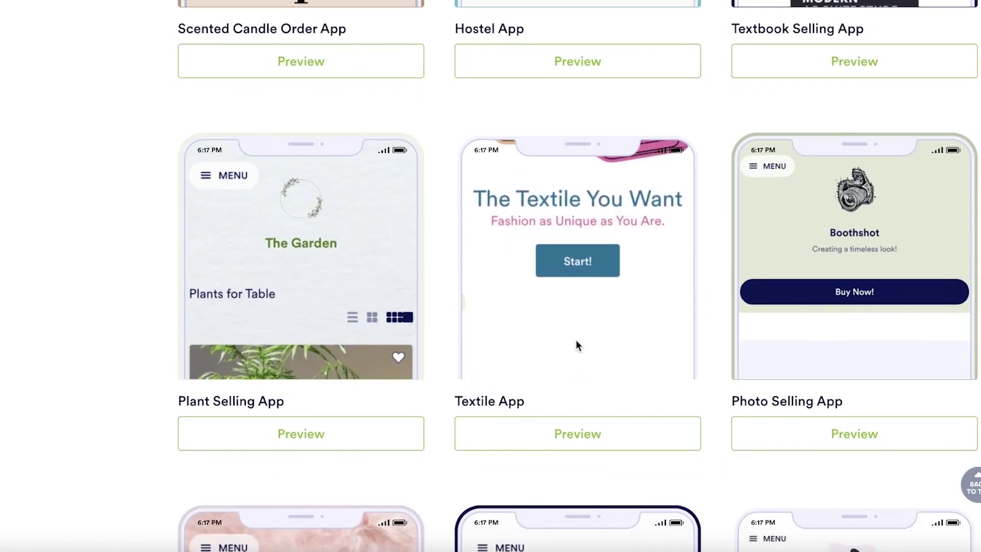
pyautogui.click(576, 339)
# Create an app from the Textile App template and review its landing page and fabric products
pyautogui.click(878, 42)
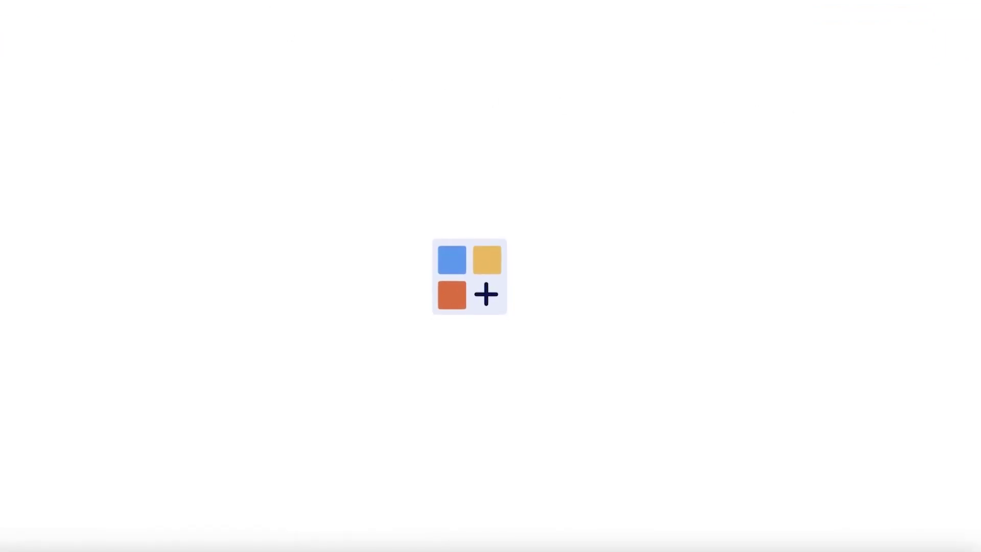
pyautogui.scroll(-15, 820, 250)
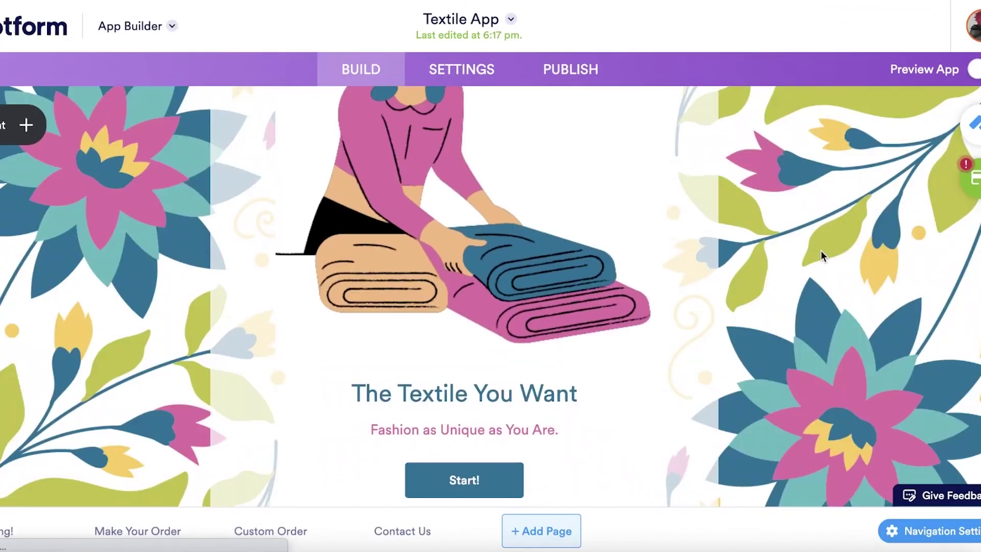
pyautogui.scroll(-10, 812, 254)
pyautogui.scroll(15, 685, 221)
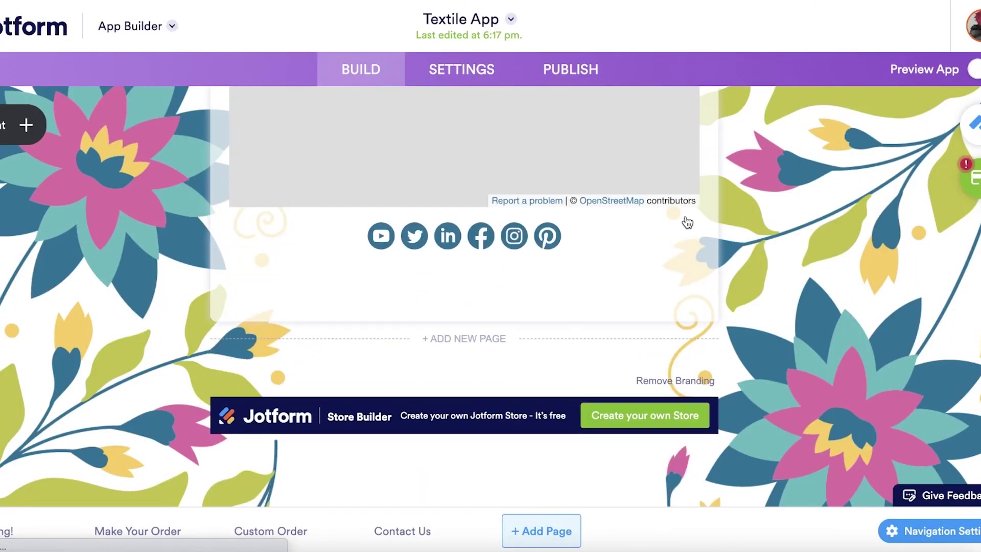
pyautogui.scroll(15, 422, 164)
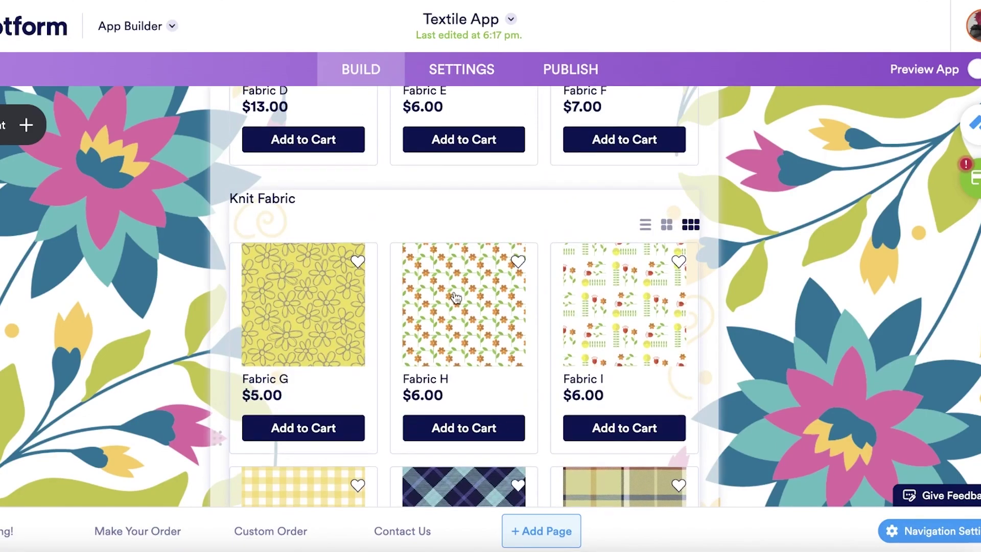
# Set the app status to Disabled in Settings and go to App Name & Icon
pyautogui.click(480, 77)
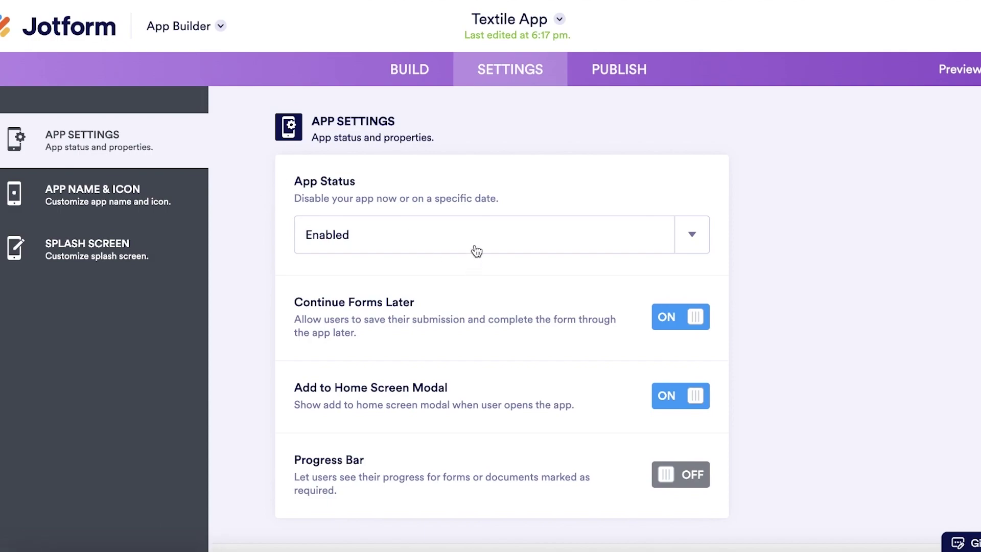
pyautogui.click(370, 251)
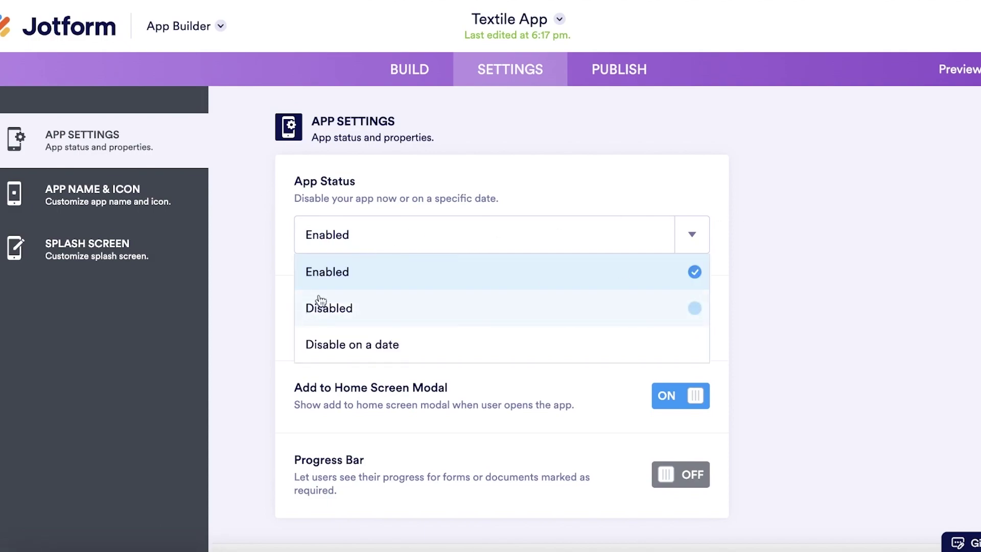
pyautogui.click(894, 268)
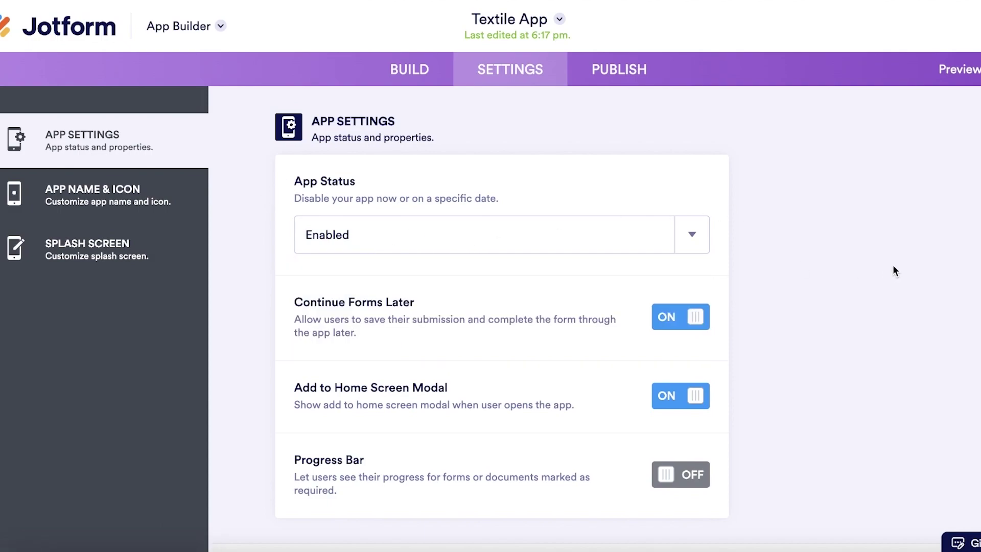
pyautogui.click(619, 252)
pyautogui.click(441, 303)
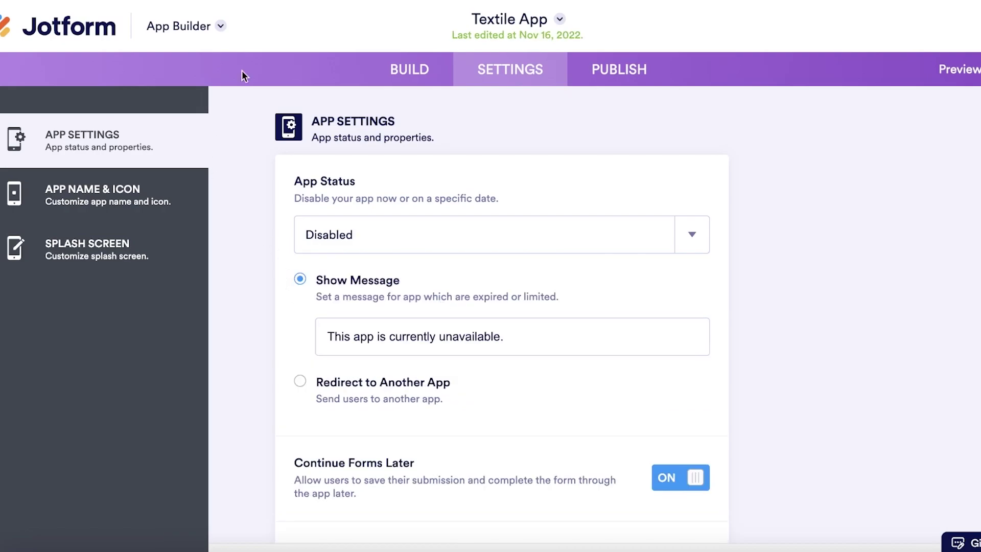
pyautogui.scroll(-3, 259, 208)
pyautogui.click(122, 198)
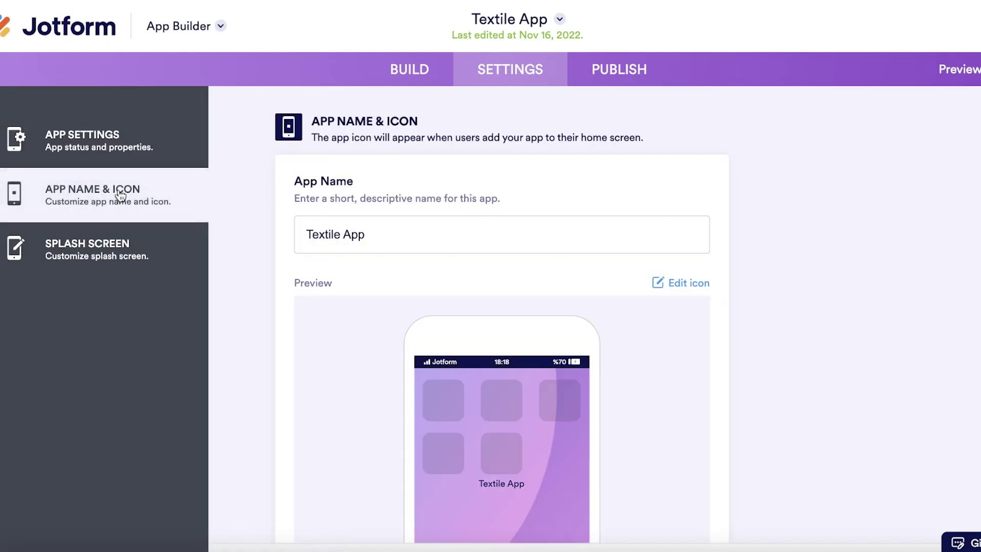
# Replace the app name 'Textile App' with 'Juliet' and check the preview
pyautogui.doubleClick(455, 231)
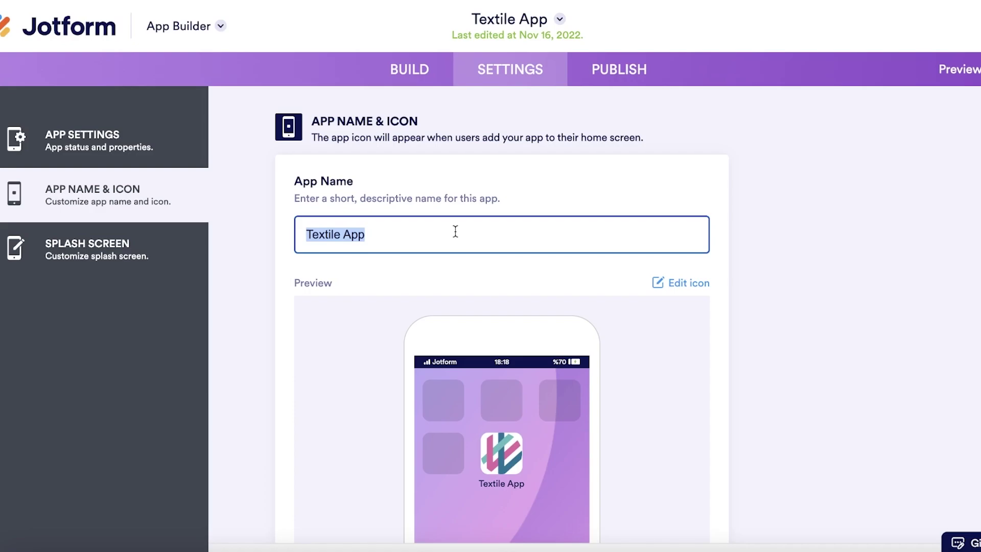
pyautogui.write('J')
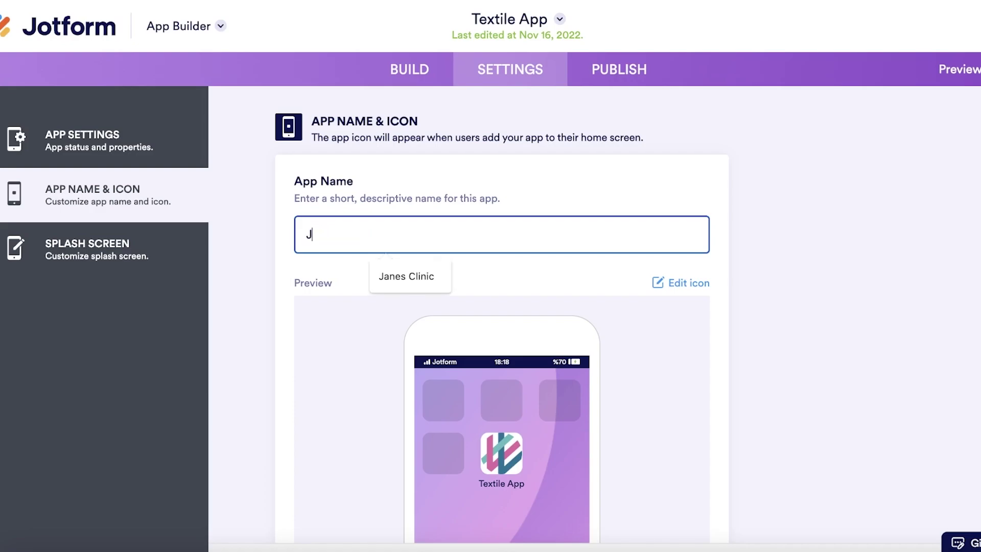
pyautogui.write('uliet')
pyautogui.scroll(-3, 491, 225)
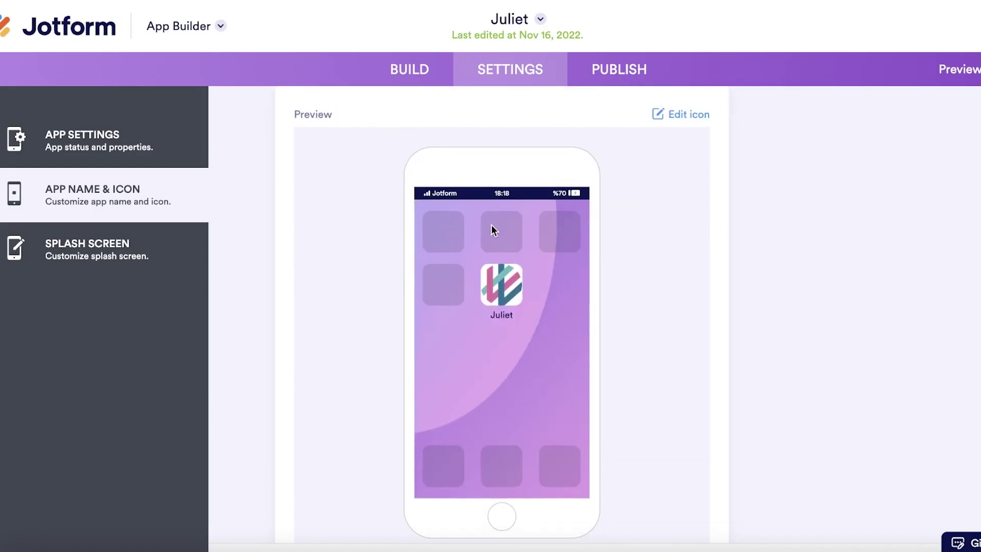
pyautogui.scroll(3, 476, 229)
pyautogui.scroll(-4, 424, 225)
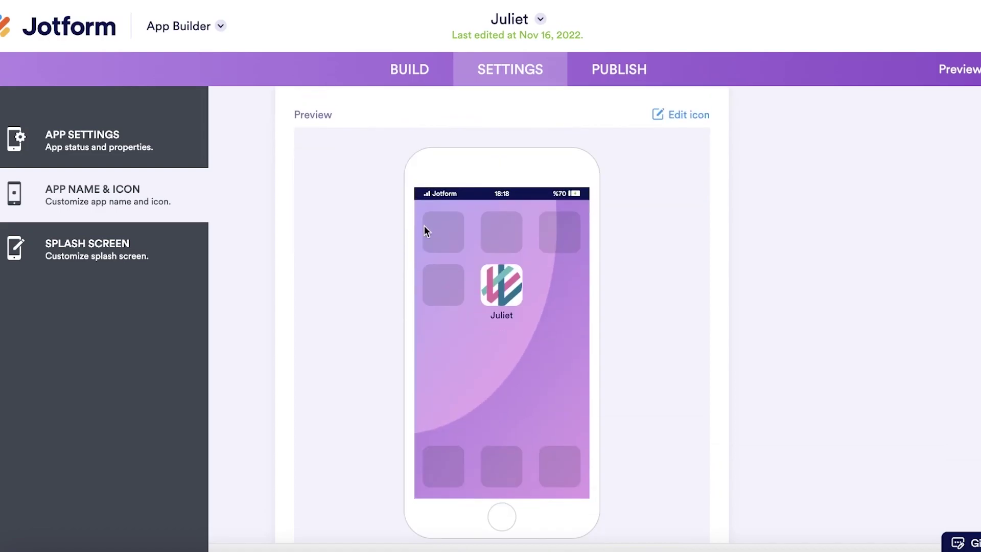
pyautogui.scroll(5, 510, 212)
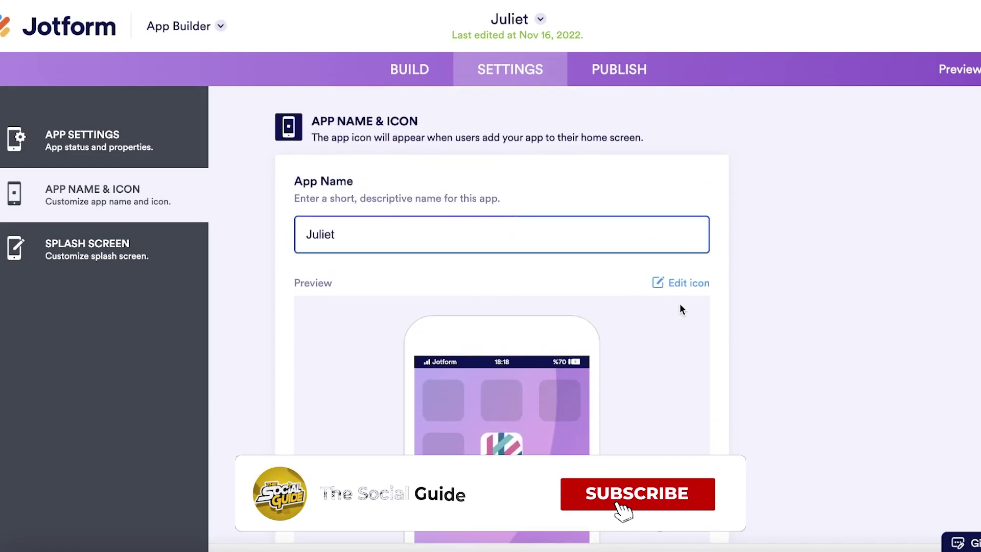
# Open the app icon properties, then go to the Canva website
pyautogui.click(678, 284)
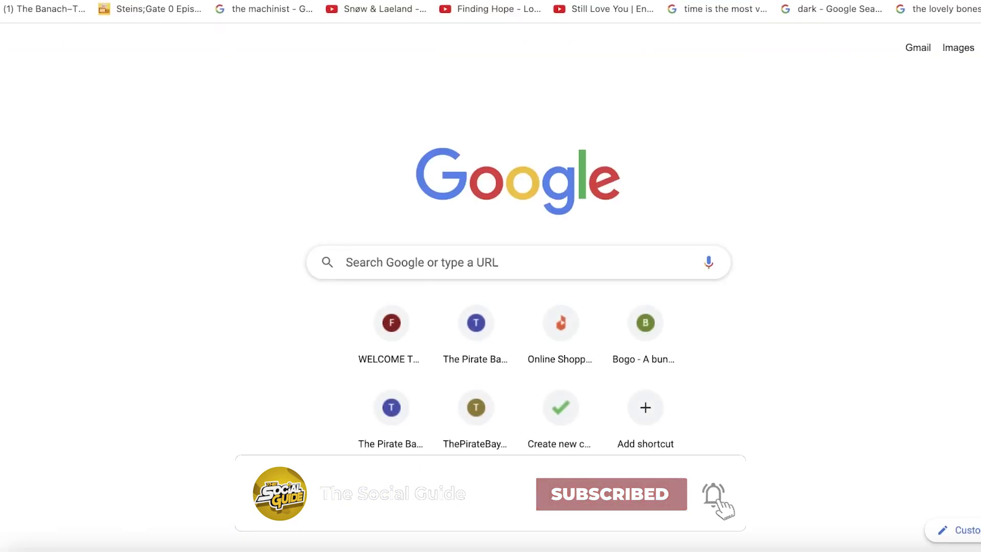
pyautogui.write('ca')
pyautogui.click(485, 15)
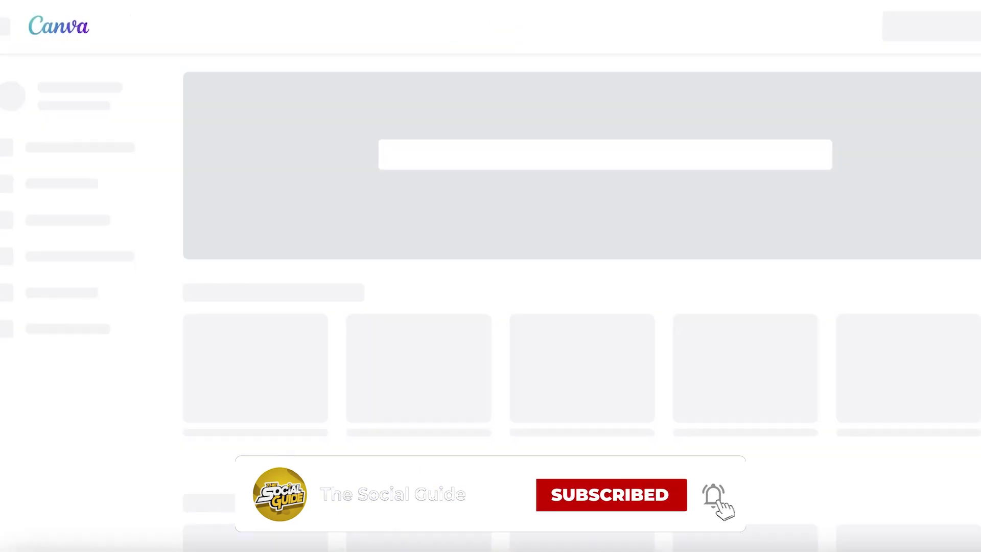
# Search Canva for 'logo' and open the pink and white elegant logo template
pyautogui.click(607, 149)
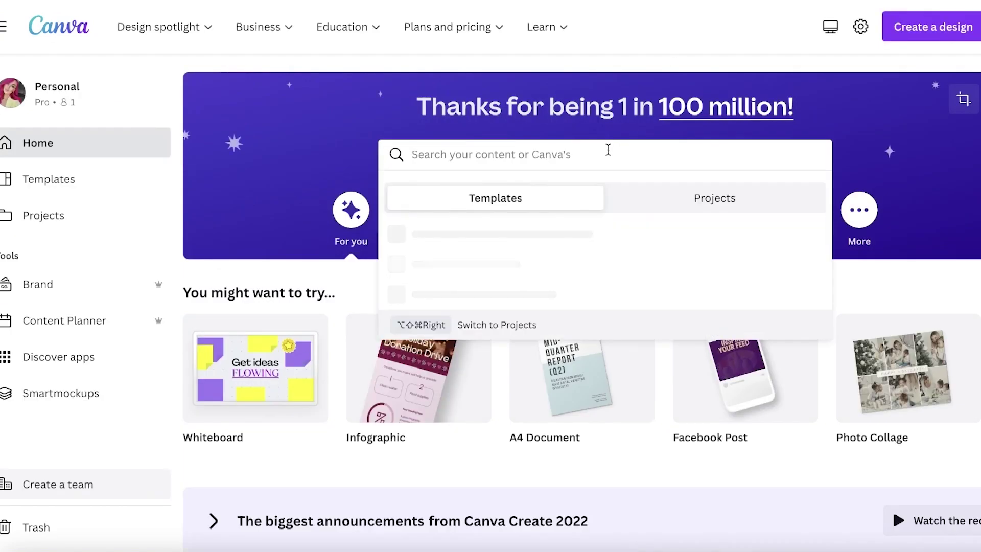
pyautogui.write('logo')
pyautogui.press('Return')
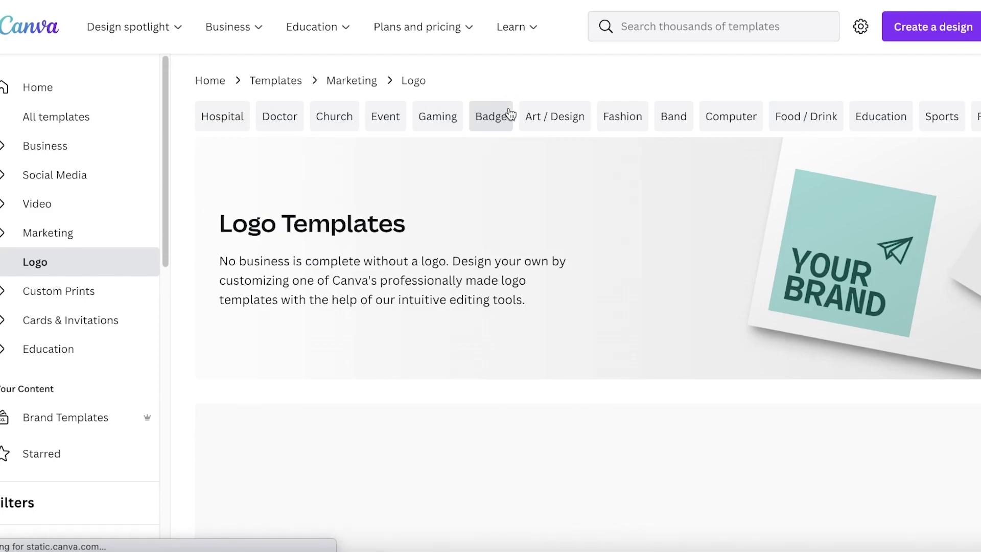
pyautogui.scroll(-3, 506, 113)
pyautogui.scroll(-5, 518, 122)
pyautogui.scroll(1, 526, 92)
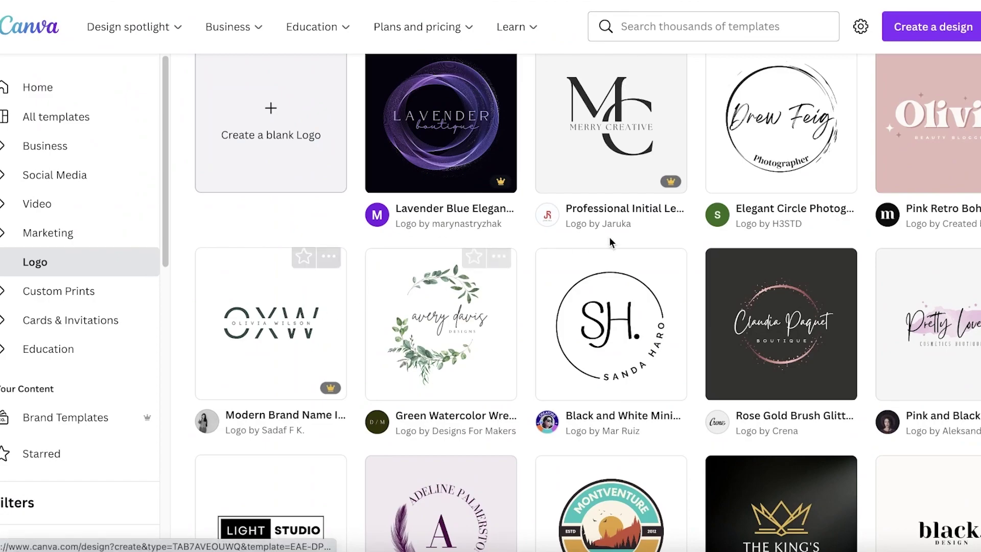
pyautogui.scroll(-2, 631, 306)
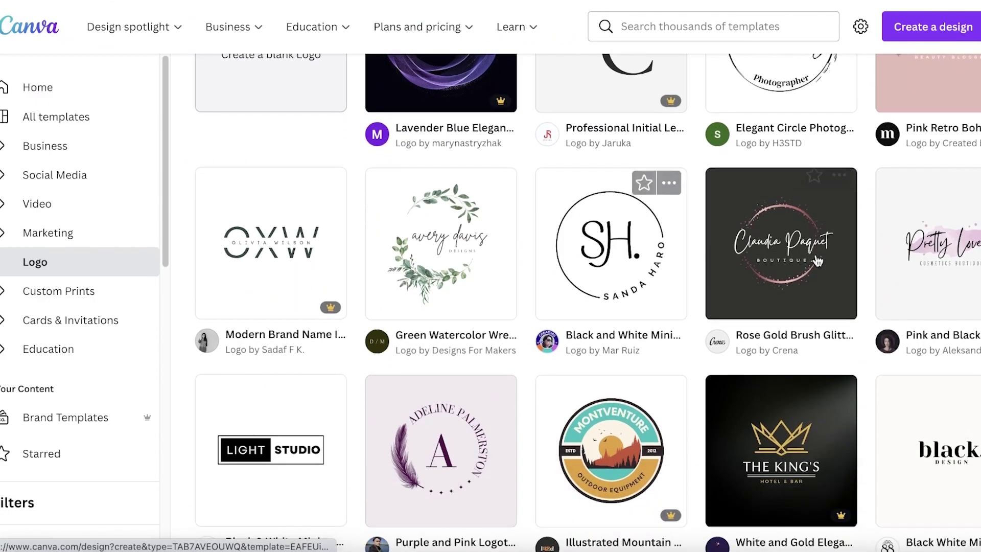
pyautogui.scroll(-3, 630, 306)
pyautogui.scroll(-3, 532, 333)
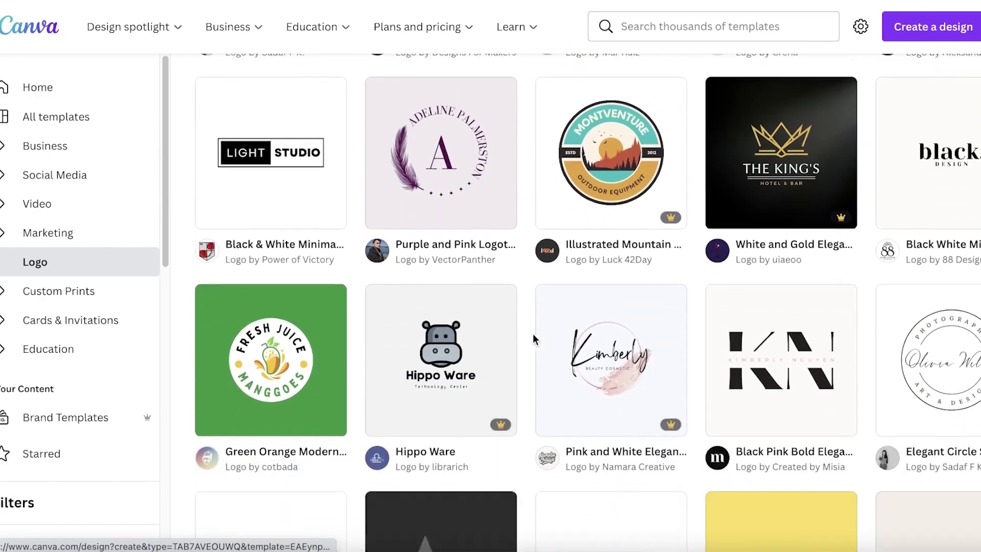
pyautogui.click(584, 325)
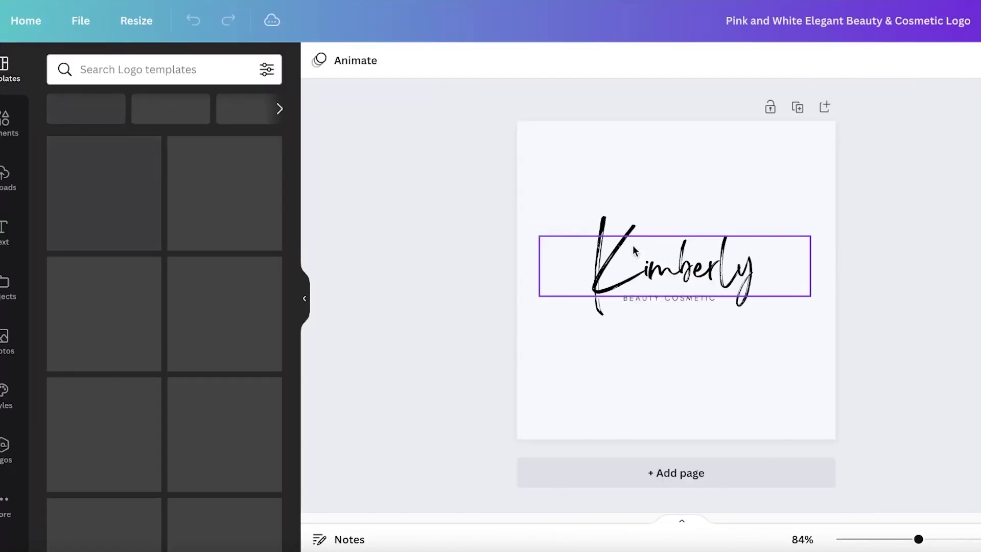
# Change the logo name from Kimberly to Juliet and delete the BEAUTY COSMETIC tagline
pyautogui.click(632, 244)
pyautogui.doubleClick(710, 258)
pyautogui.click(714, 257)
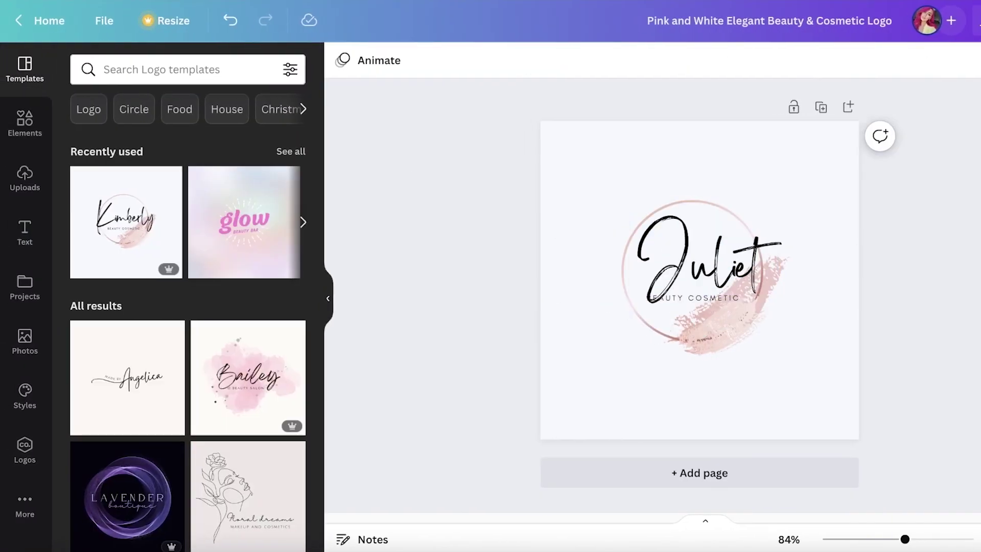
pyautogui.click(713, 298)
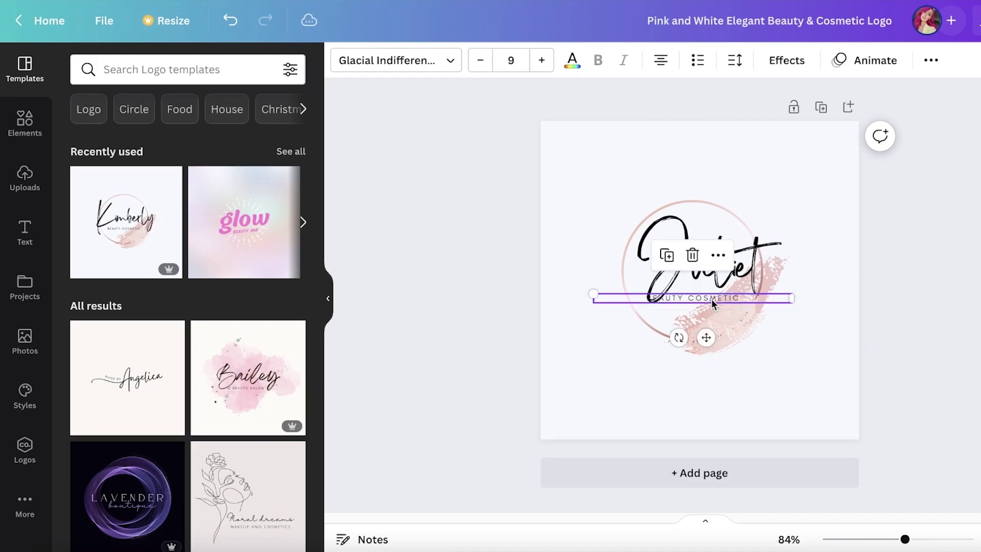
pyautogui.press('Delete')
# Download the Juliet logo as a PNG
pyautogui.click(960, 20)
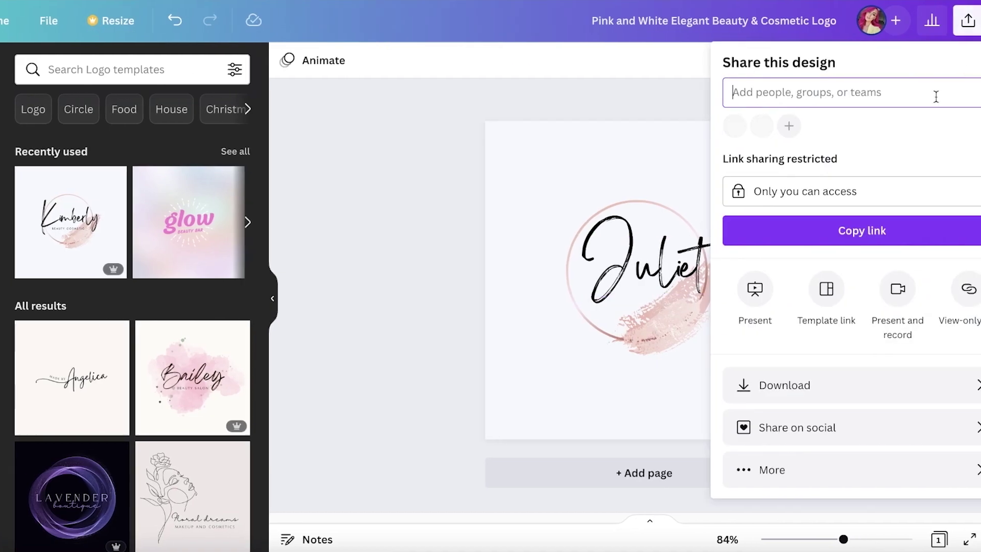
pyautogui.click(744, 384)
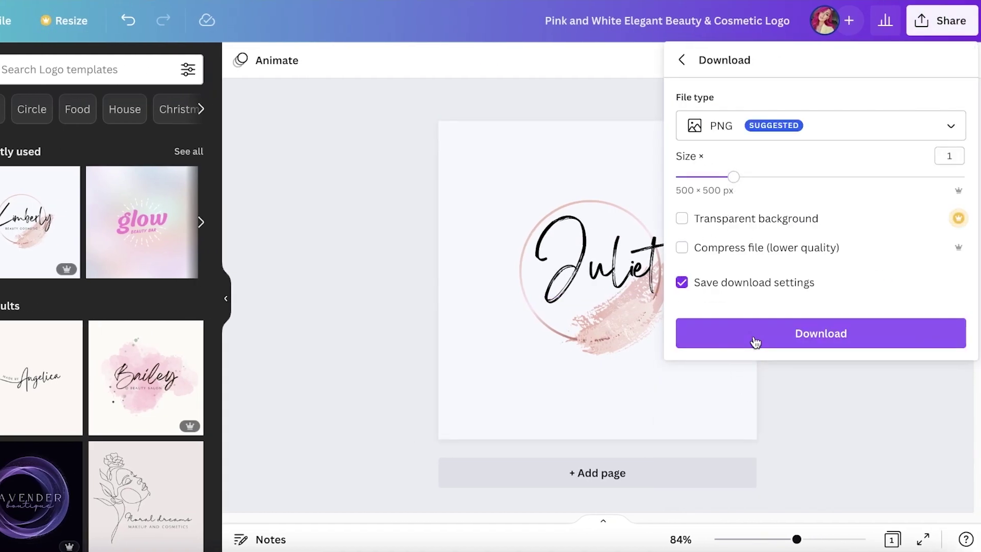
pyautogui.click(755, 340)
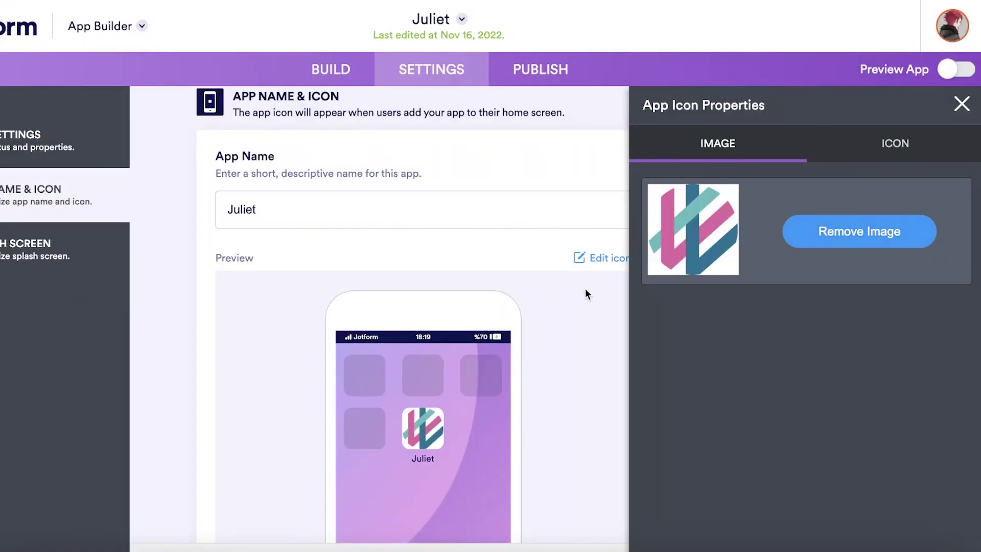
# Replace the app icon with the downloaded pink Juliet logo PNG
pyautogui.click(859, 234)
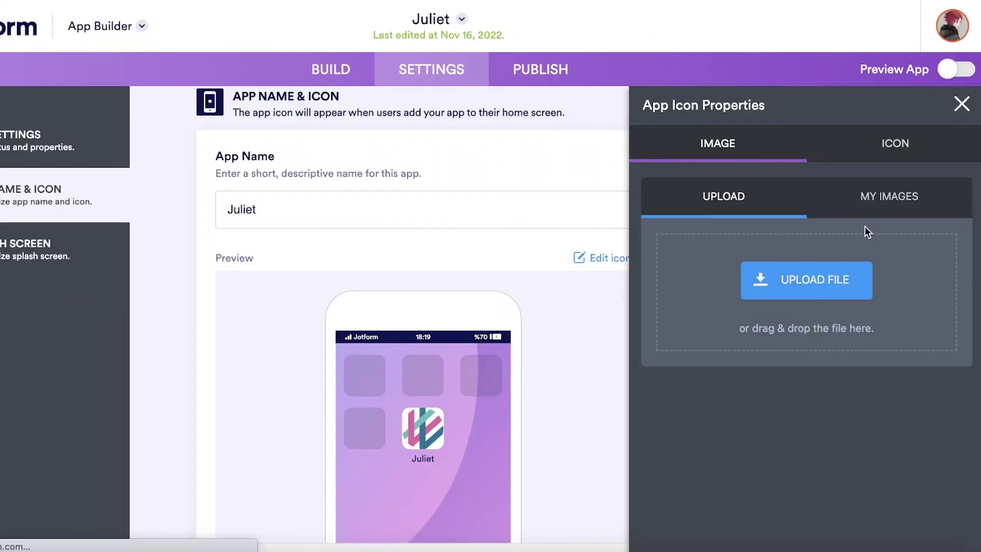
pyautogui.click(786, 292)
pyautogui.click(169, 217)
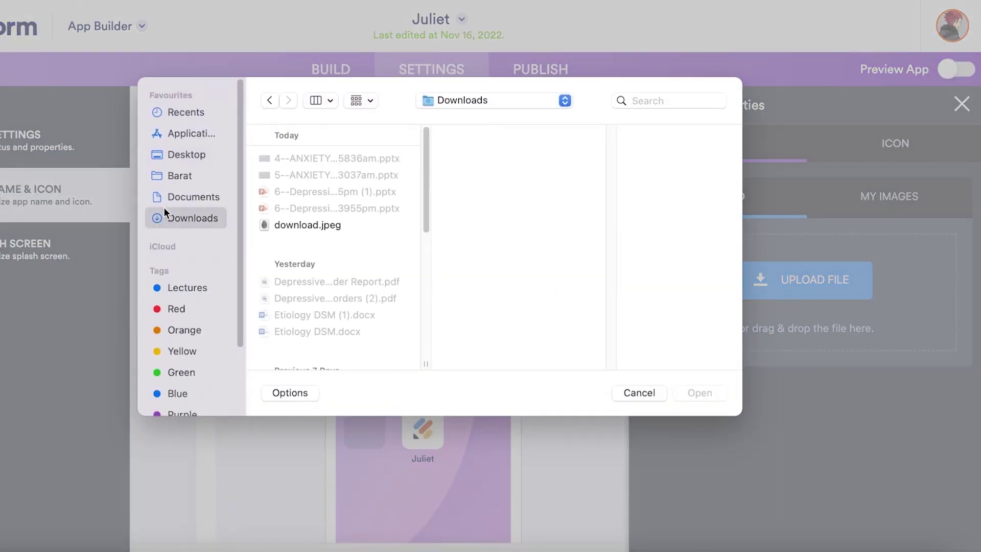
pyautogui.click(301, 225)
pyautogui.scroll(-5, 338, 207)
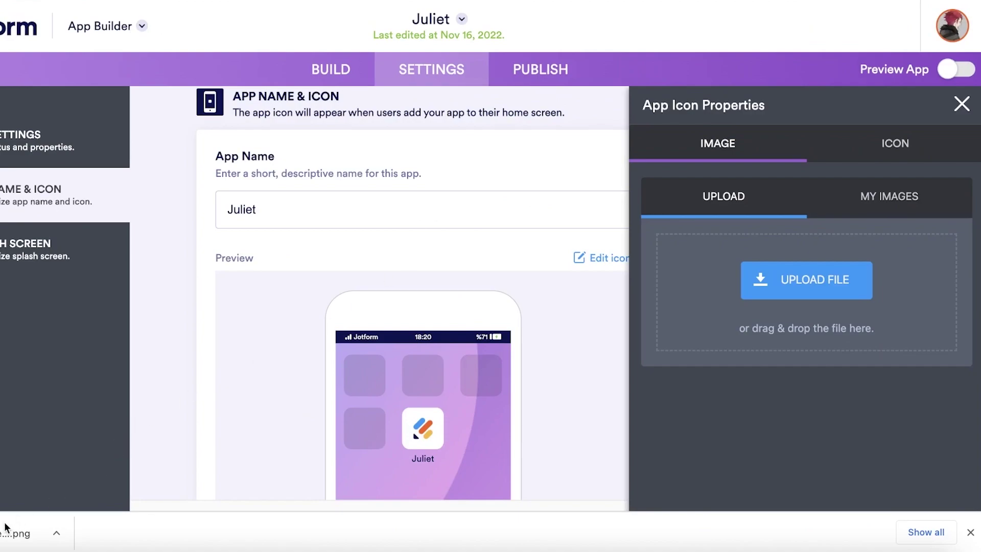
pyautogui.moveTo(5, 526); pyautogui.dragTo(718, 315)
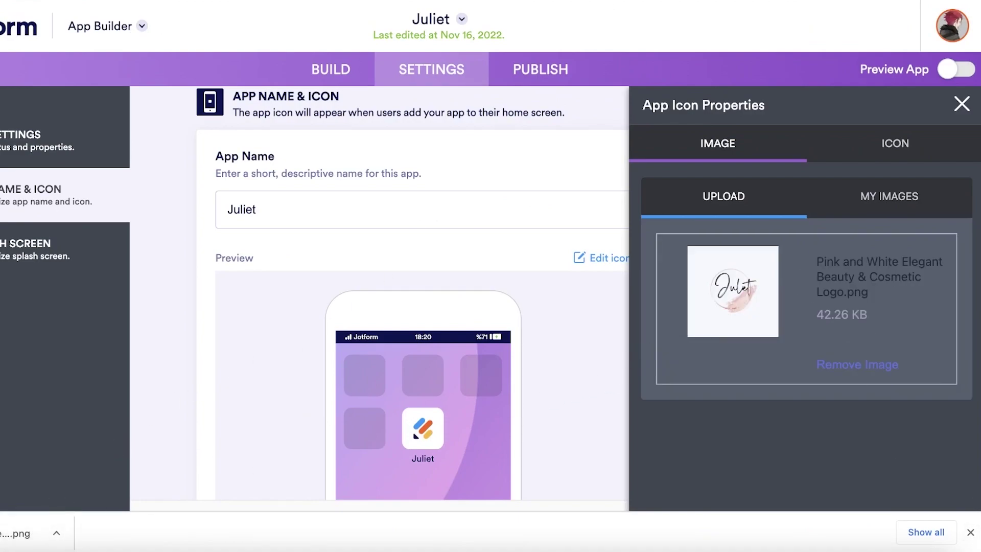
# Dismiss the download bar and go to the app status settings
pyautogui.click(970, 532)
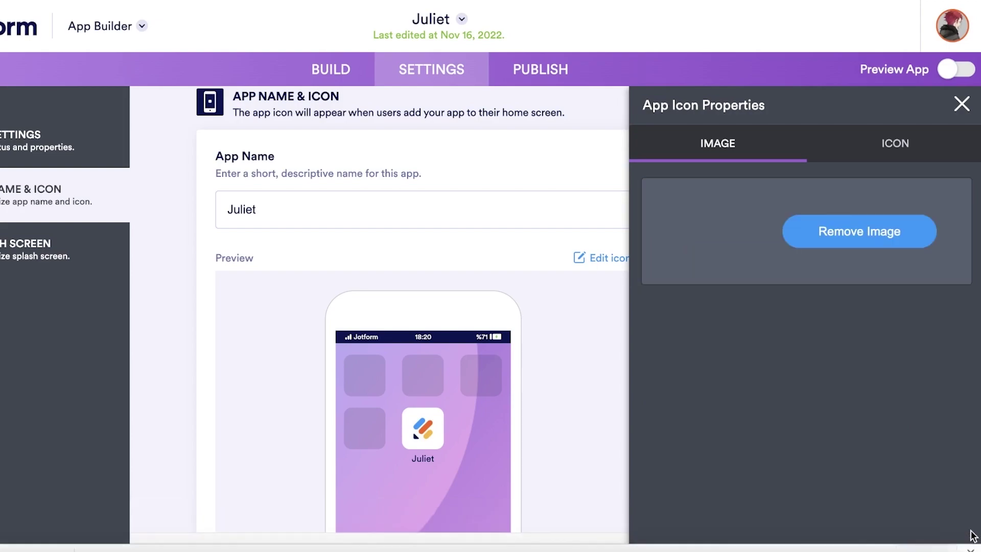
pyautogui.scroll(-3, 465, 281)
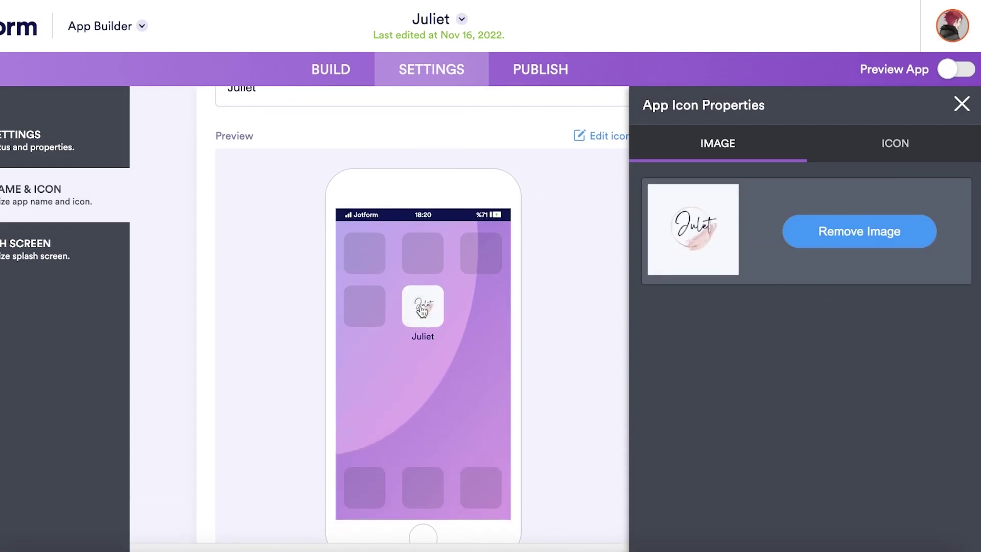
pyautogui.scroll(-2, 504, 270)
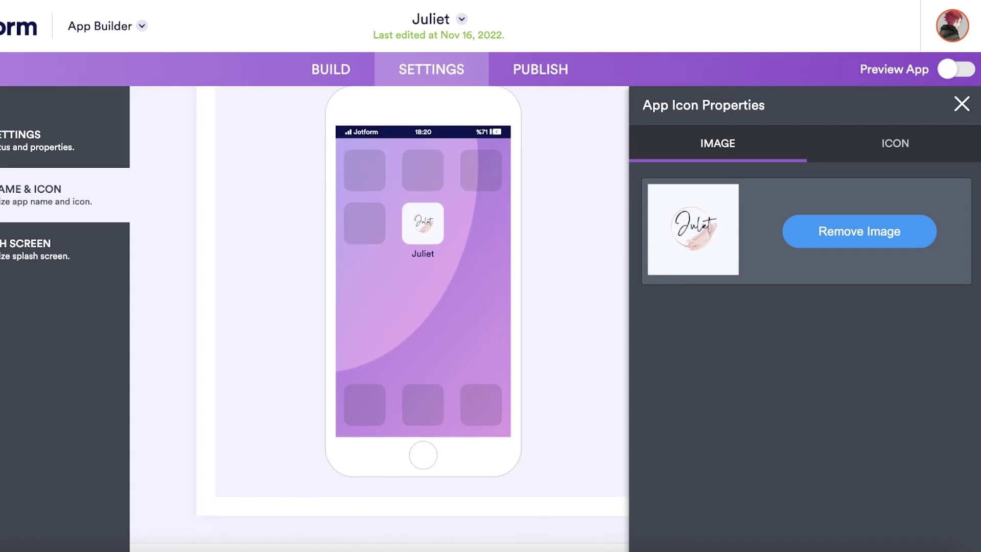
pyautogui.click(31, 148)
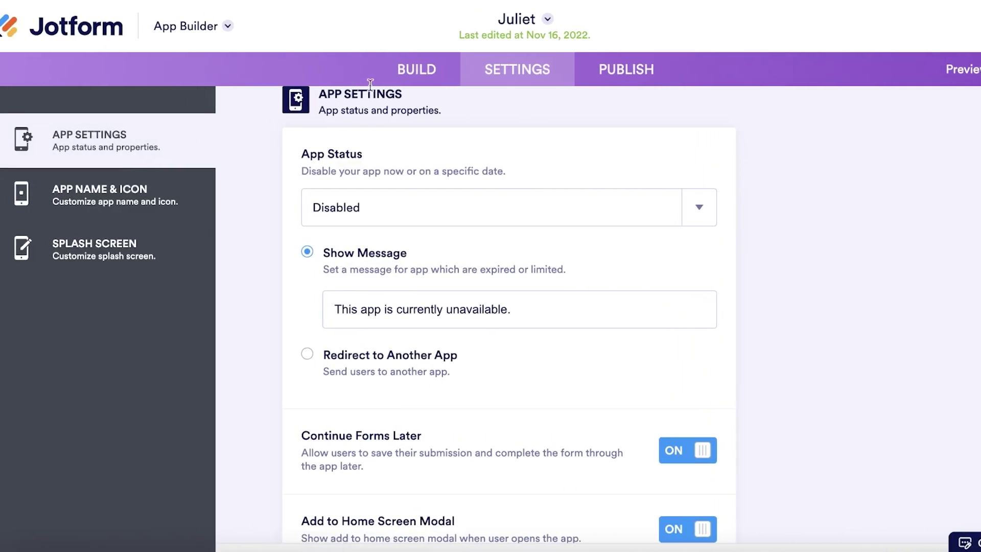
# Return to the BUILD canvas, add an app header, and open its logo properties
pyautogui.click(405, 72)
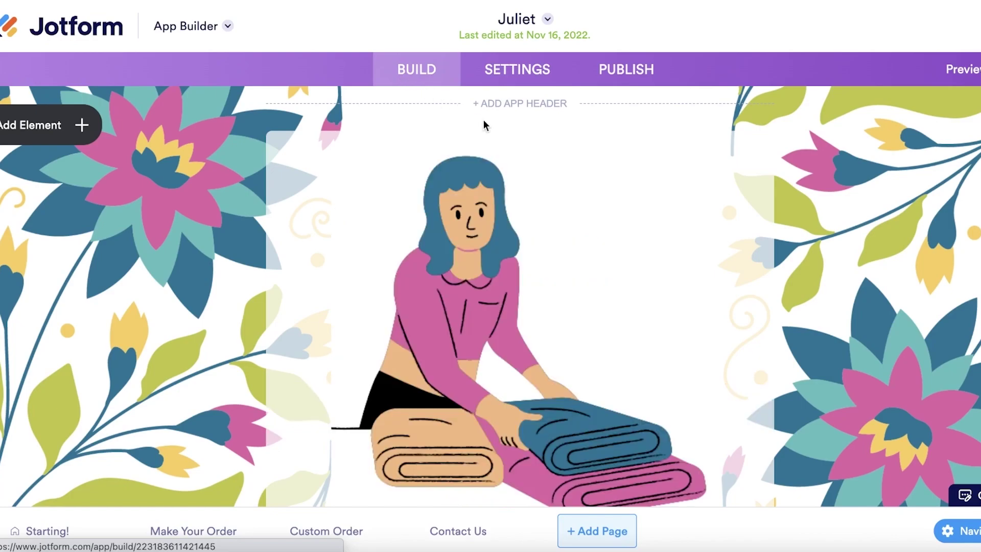
pyautogui.scroll(-1, 576, 173)
pyautogui.scroll(1, 575, 176)
pyautogui.click(511, 114)
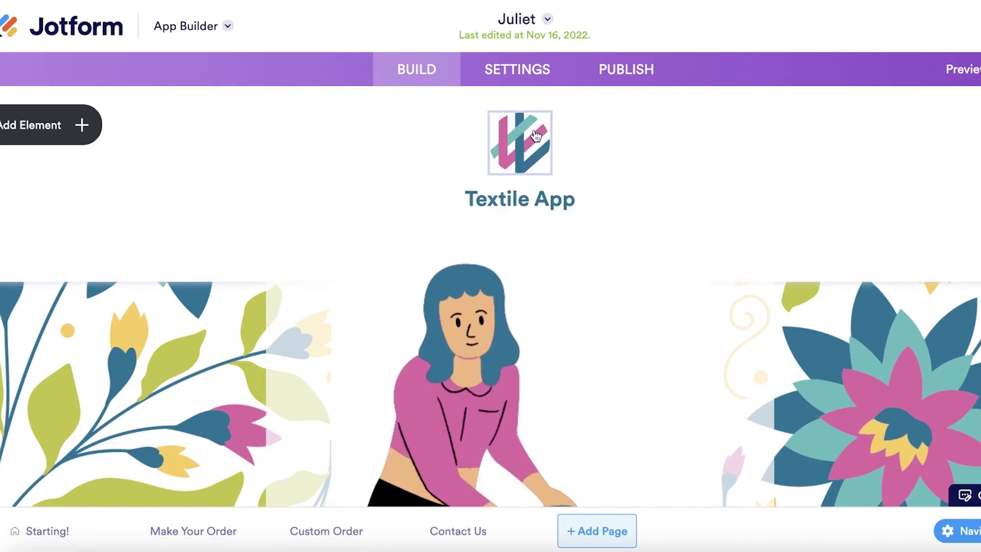
pyautogui.click(535, 136)
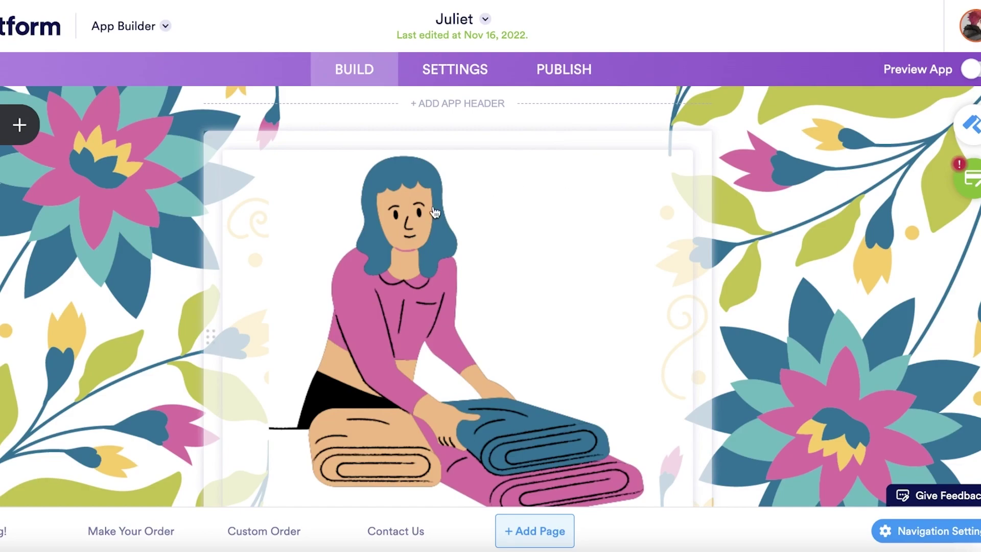
# Delete the textile illustration from the home page
pyautogui.scroll(-5, 544, 164)
pyautogui.scroll(3, 544, 164)
pyautogui.scroll(2, 658, 214)
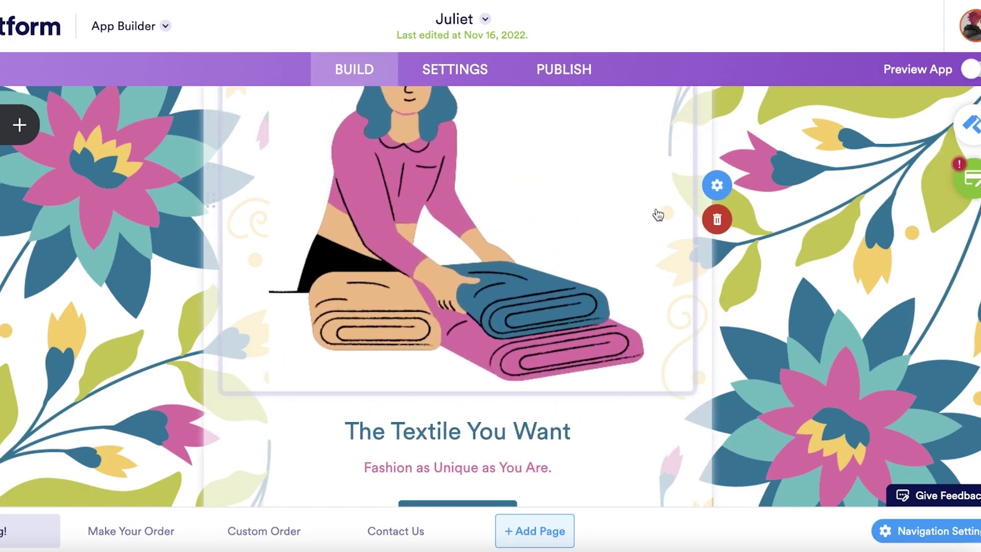
pyautogui.click(734, 225)
# Delete the opening page and select the Start! button block for removal
pyautogui.scroll(3, 379, 195)
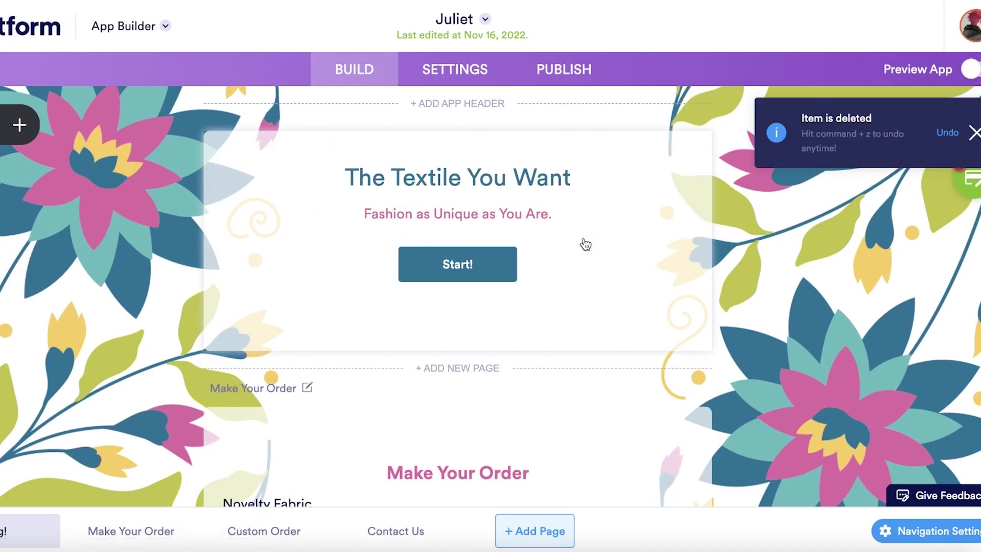
pyautogui.click(646, 228)
pyautogui.press('BackSpace')
pyautogui.click(630, 402)
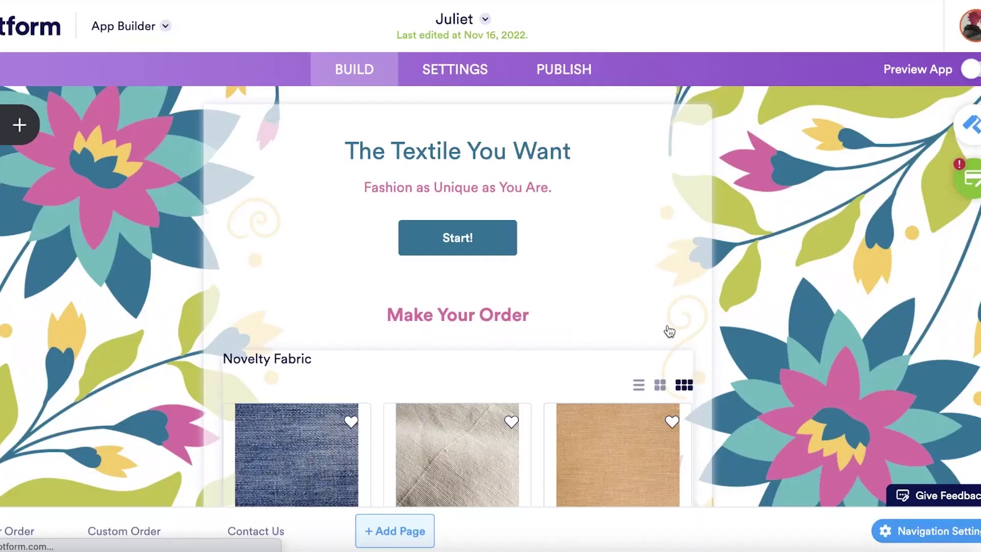
pyautogui.click(647, 212)
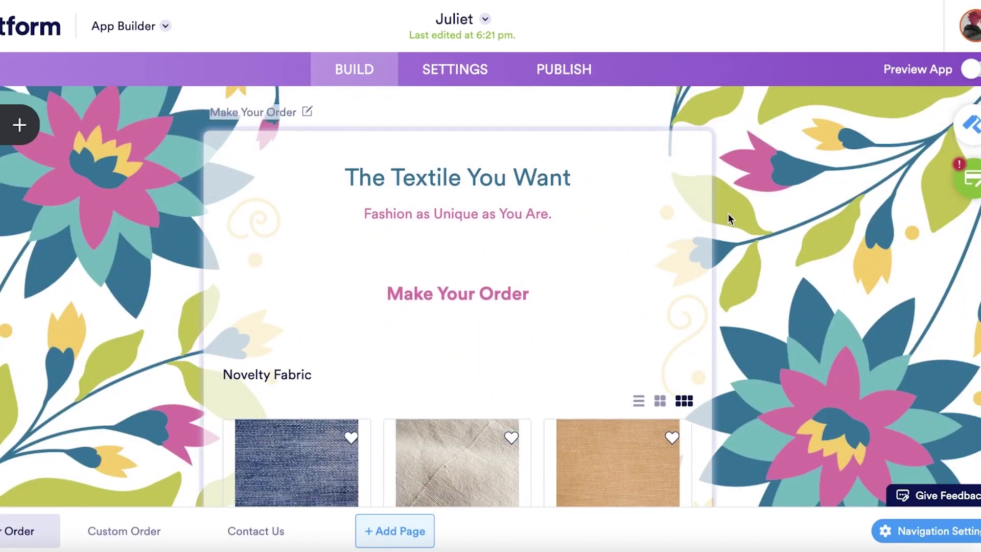
# Replace the page heading with 'JULIET - ROMANTIC FASHION FOR GENERATIONS' and save it
pyautogui.click(500, 176)
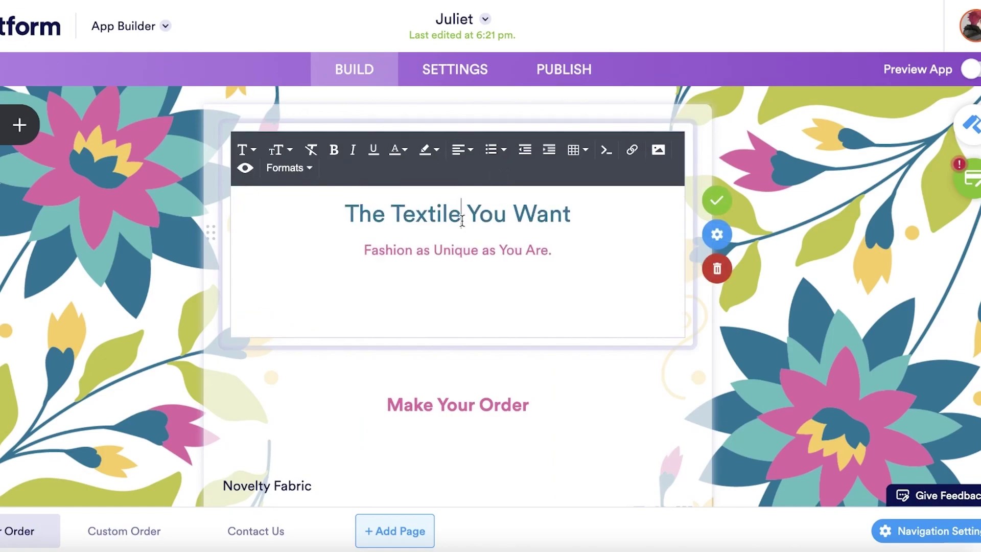
pyautogui.tripleClick(462, 215)
pyautogui.press('BackSpace')
pyautogui.hotkey('ctrl', 'a')
pyautogui.write('Juliet Provides the Timeless Elegance for Generations to Come!')
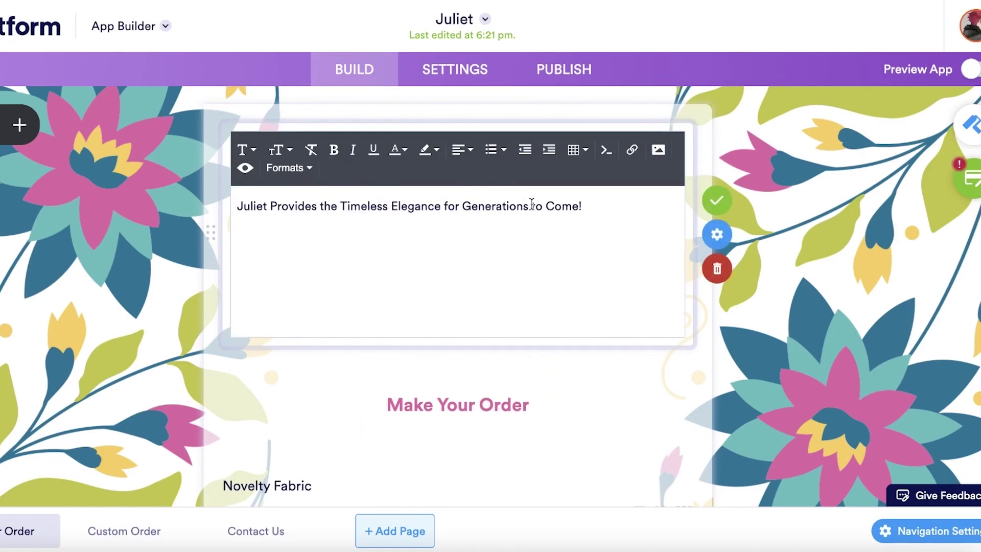
pyautogui.click(717, 200)
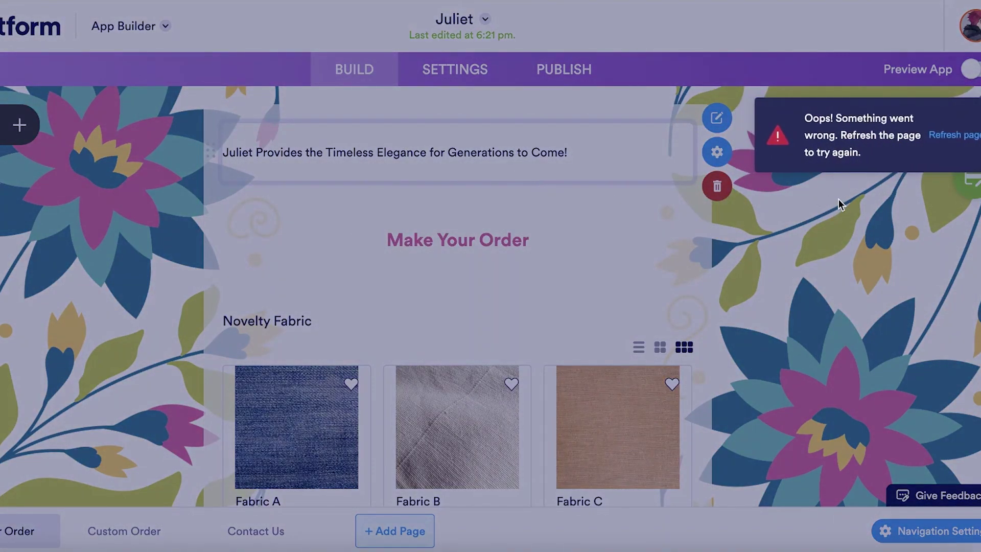
# Reload the page and review the Novelty Fabric products below the heading
pyautogui.click(944, 132)
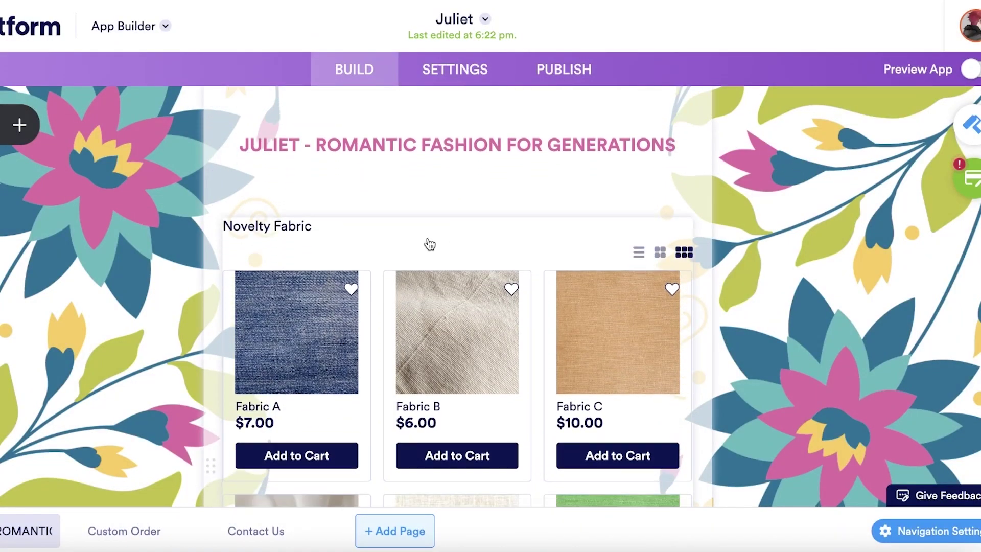
pyautogui.scroll(-8, 429, 244)
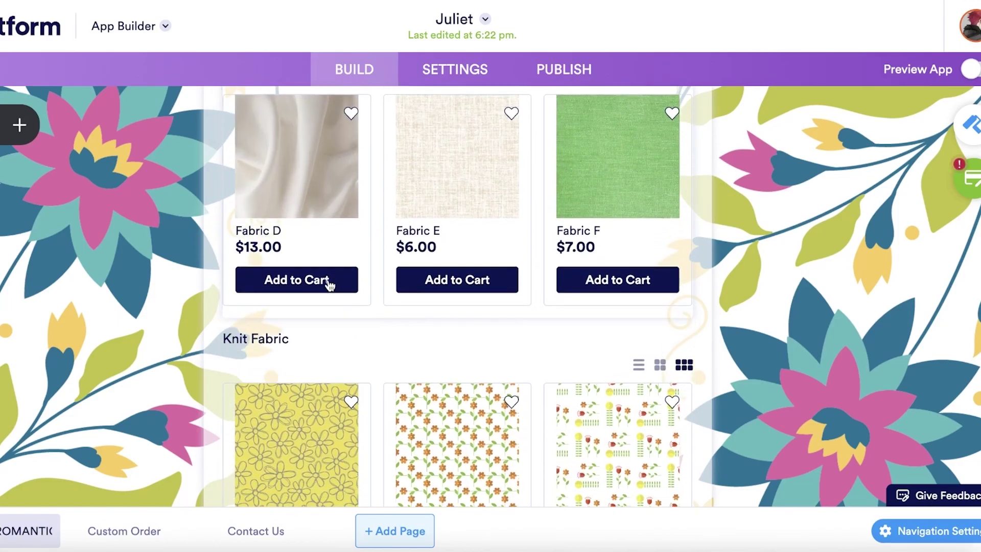
pyautogui.scroll(8, 330, 285)
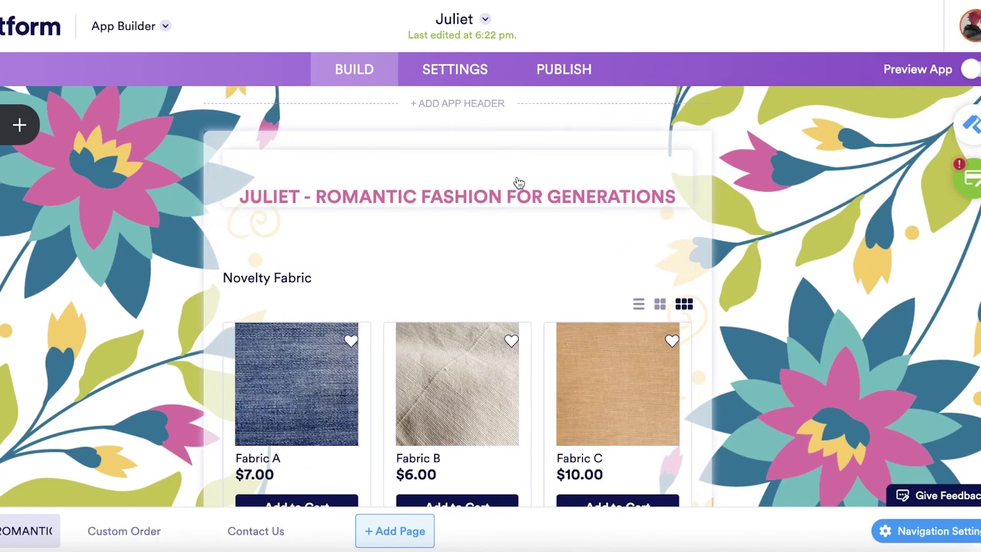
pyautogui.scroll(-10, 518, 183)
pyautogui.scroll(10, 449, 241)
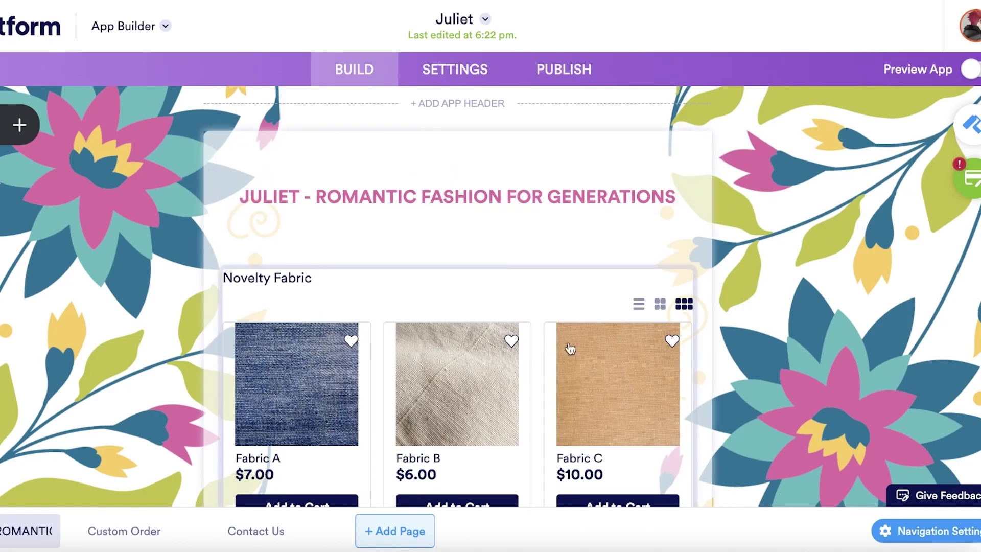
pyautogui.scroll(-20, 570, 348)
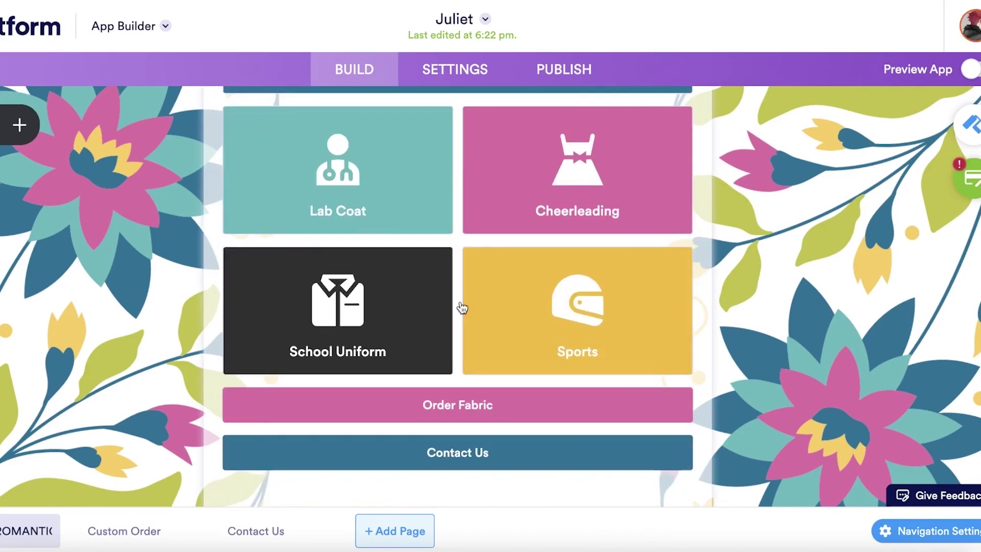
pyautogui.scroll(20, 462, 308)
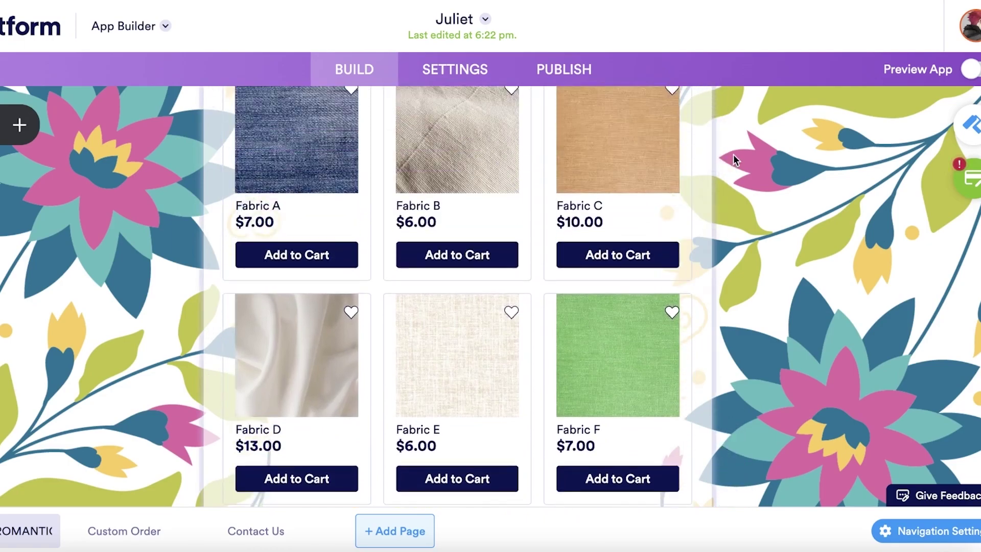
pyautogui.scroll(5, 733, 154)
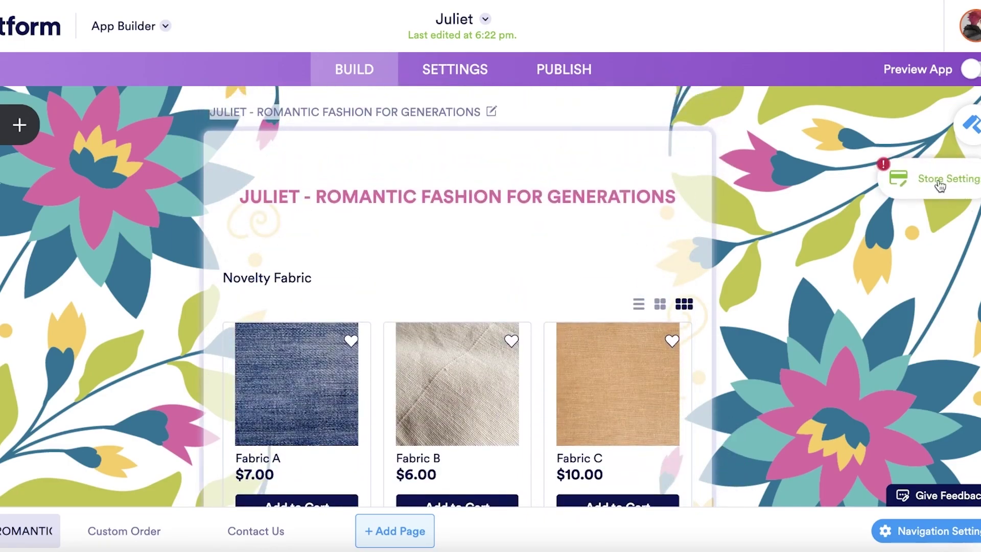
# Set the Product Settings layout to Three Columns, then reopen Store Settings
pyautogui.click(939, 182)
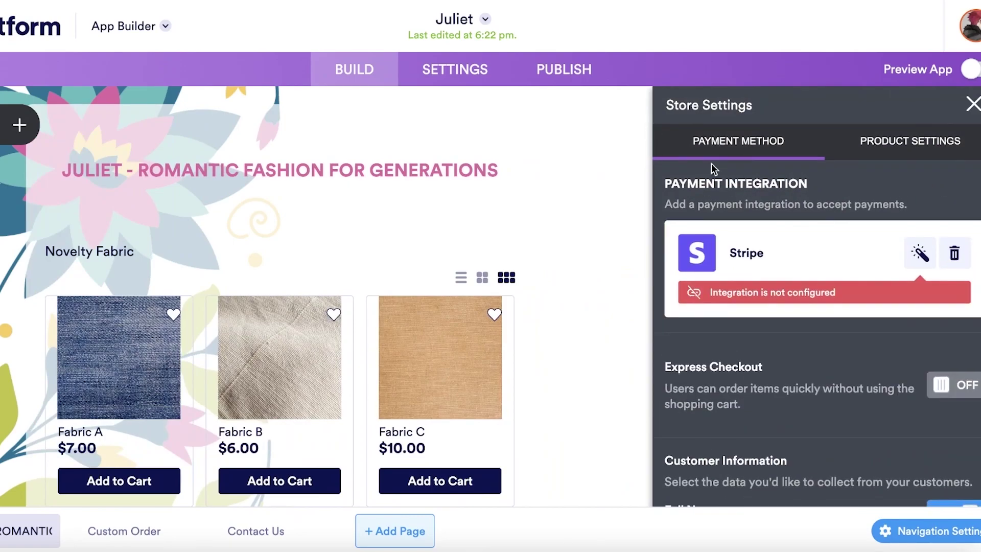
pyautogui.click(895, 149)
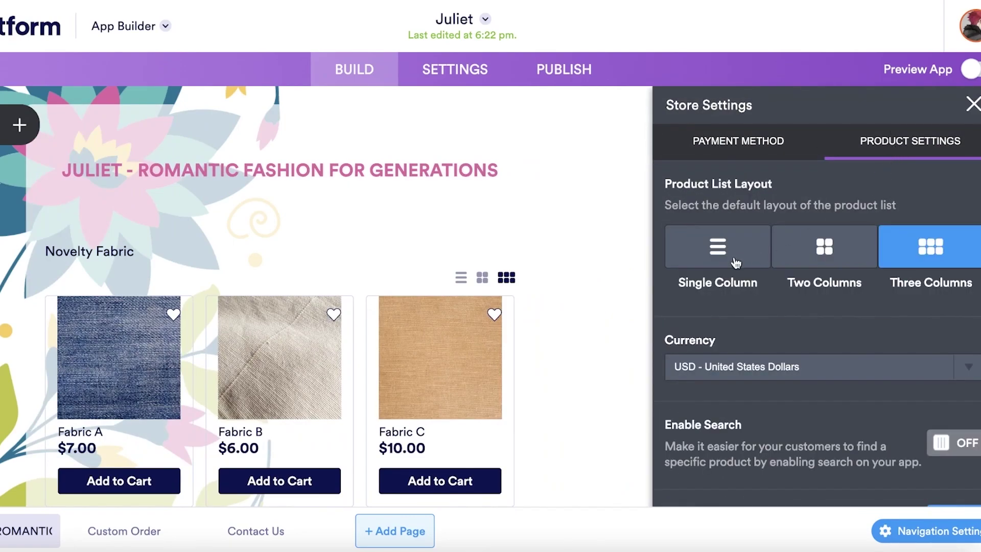
pyautogui.click(722, 258)
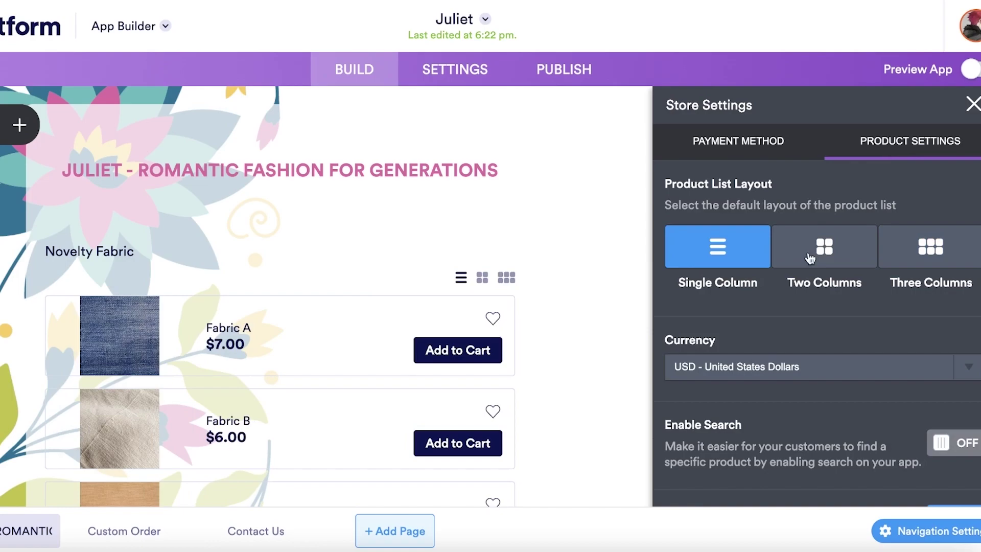
pyautogui.click(844, 264)
pyautogui.click(909, 253)
pyautogui.scroll(-3, 909, 254)
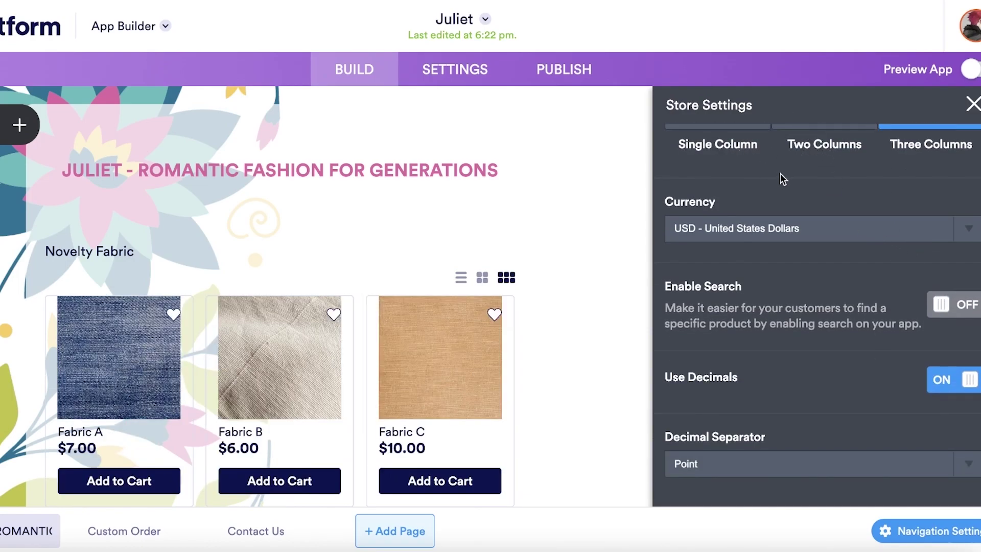
pyautogui.scroll(3, 782, 176)
pyautogui.click(971, 105)
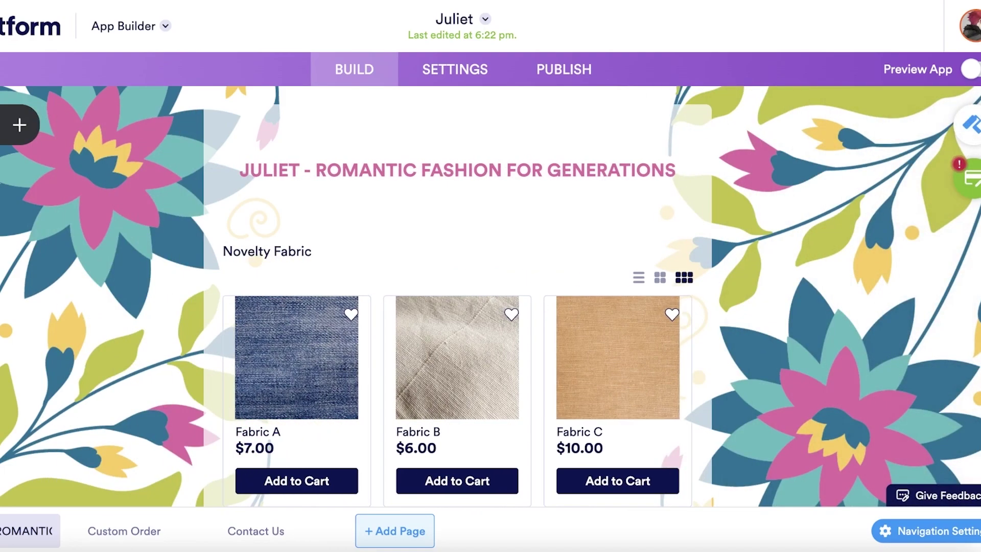
pyautogui.click(968, 179)
pyautogui.scroll(-5, 763, 221)
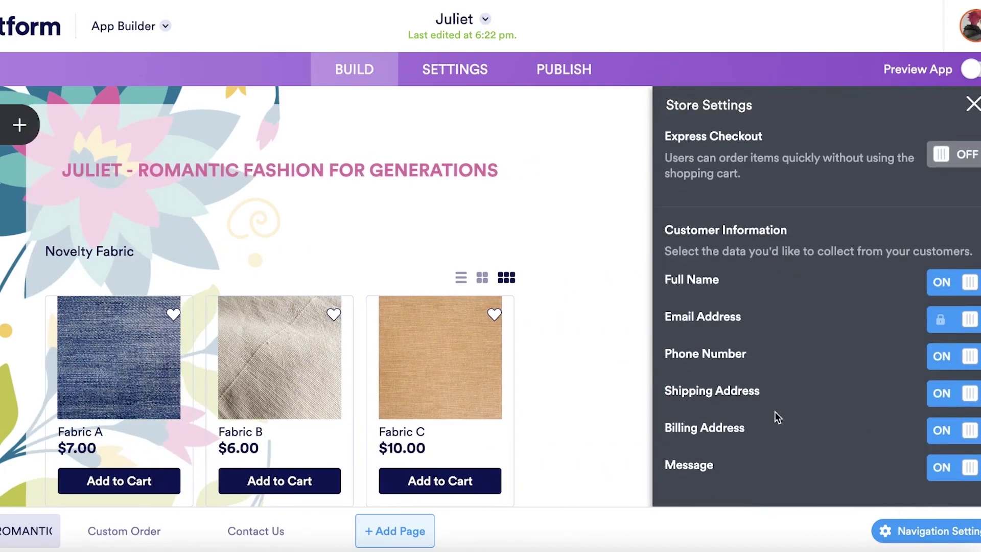
# Close Store Settings and open the Novelty Fabric products for editing
pyautogui.click(645, 251)
pyautogui.scroll(-8, 368, 202)
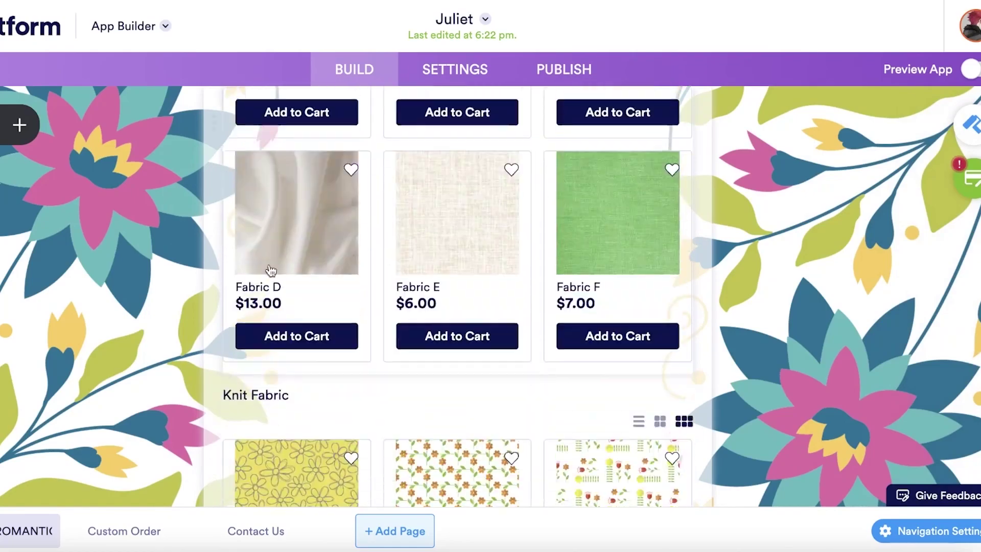
pyautogui.moveTo(325, 203)
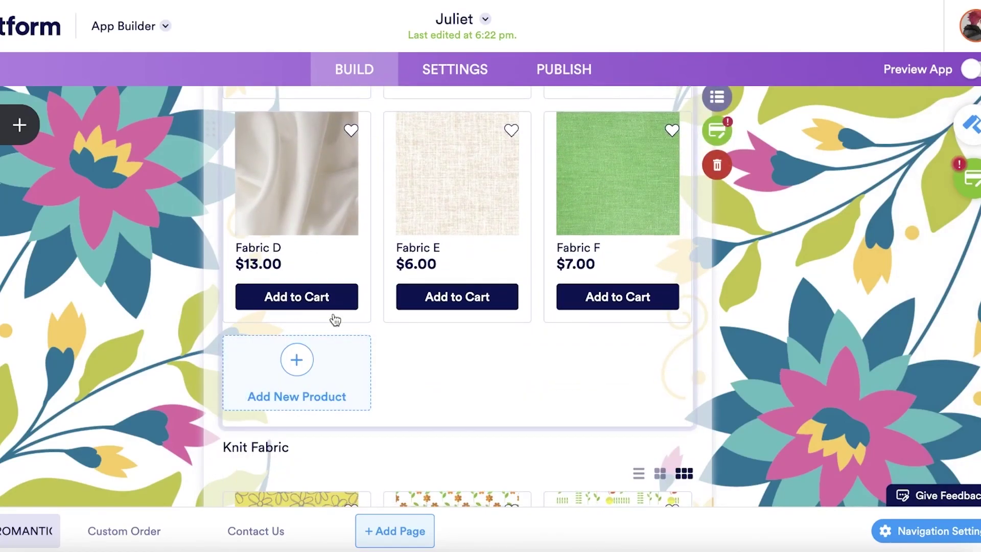
pyautogui.click(716, 97)
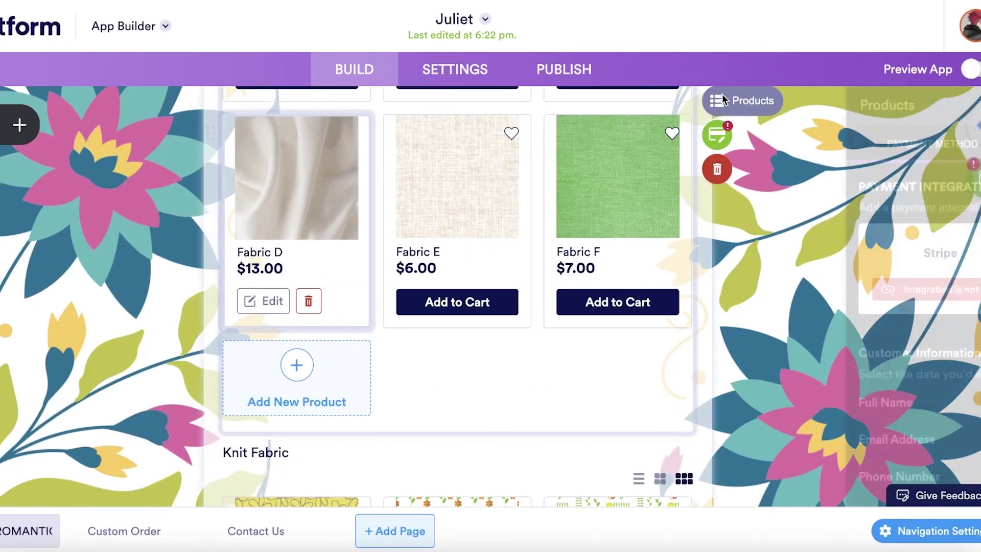
pyautogui.scroll(-6, 716, 238)
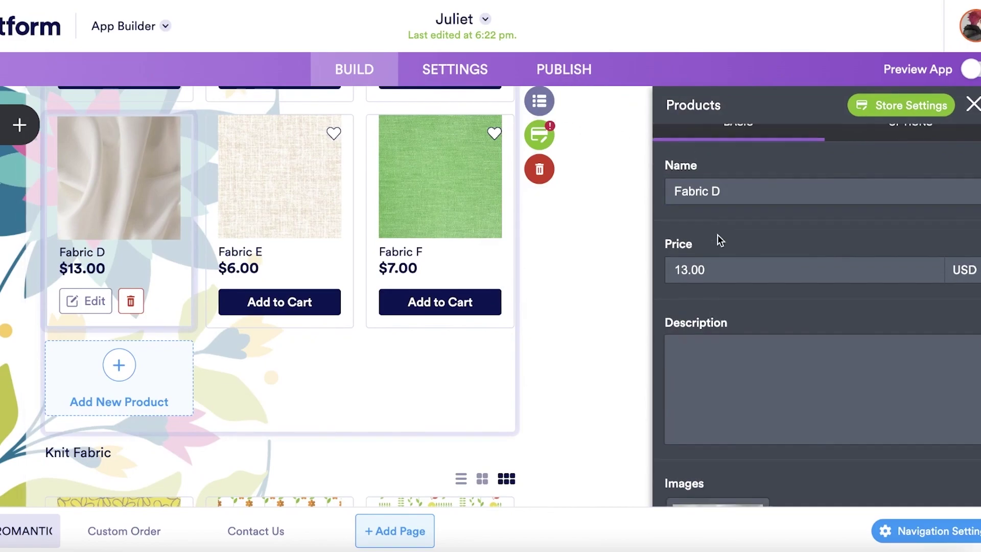
pyautogui.scroll(3, 794, 266)
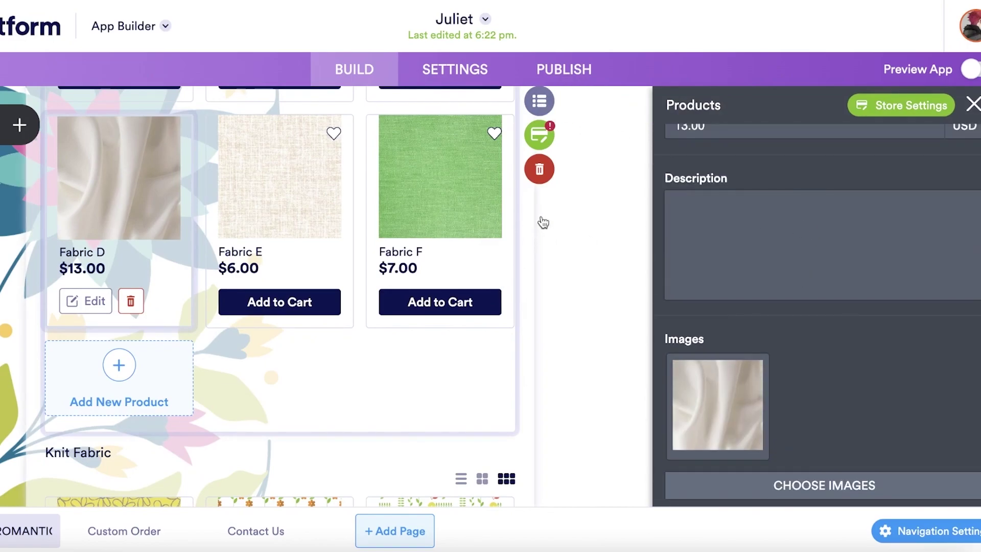
pyautogui.scroll(1, 153, 227)
# Delete Fabric D and Fabric E from the product list
pyautogui.click(131, 319)
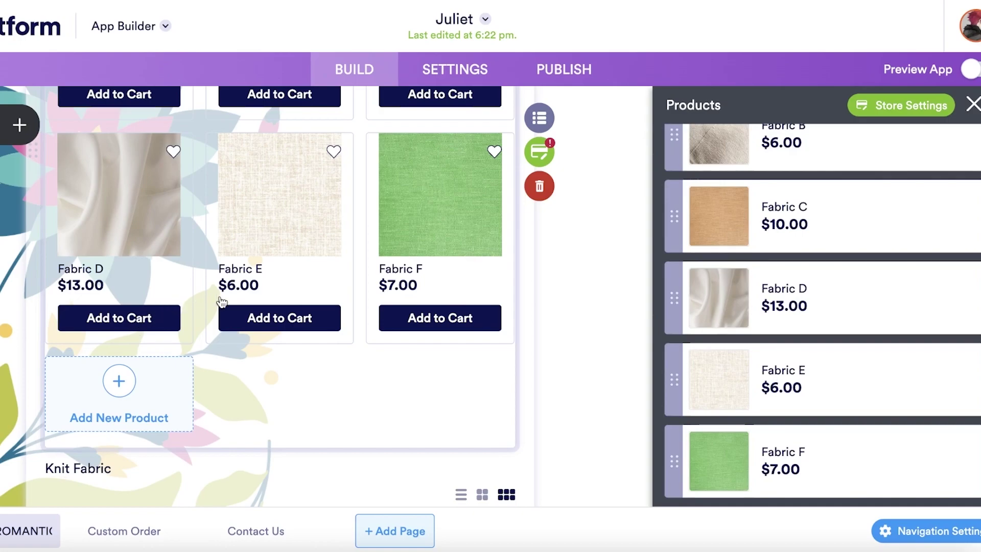
pyautogui.click(141, 265)
pyautogui.click(131, 322)
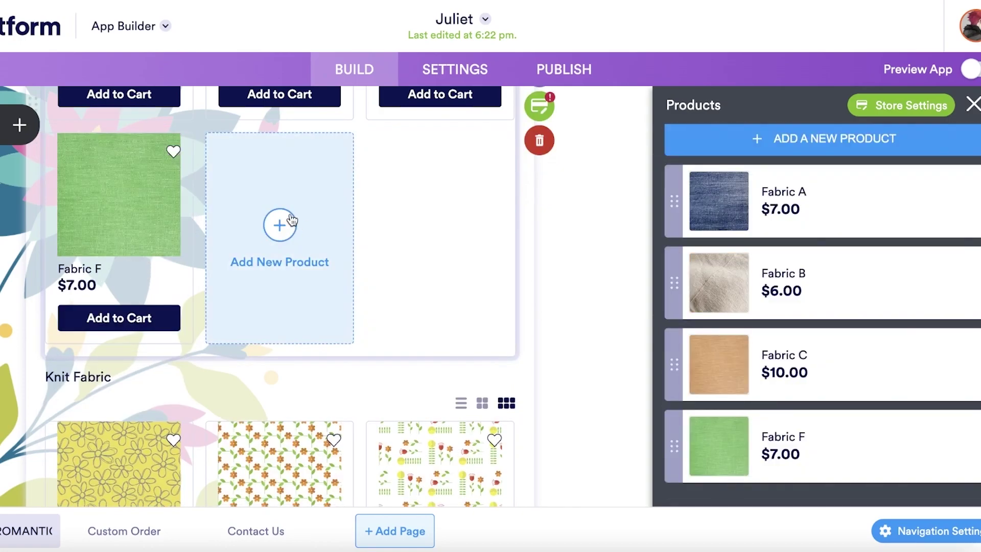
# Add a new product named SILK DRESS, type 200 as its price, and close the editor
pyautogui.click(280, 224)
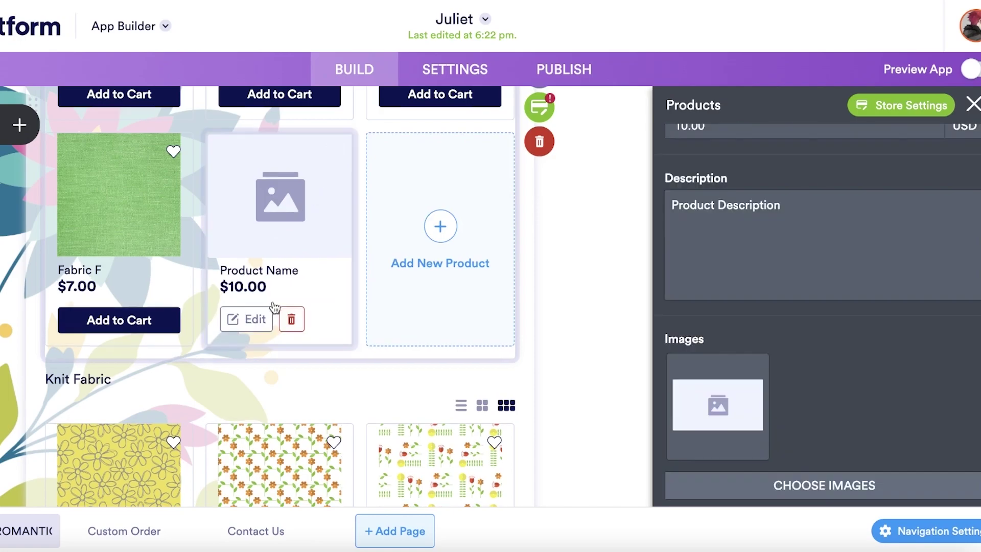
pyautogui.tripleClick(731, 211)
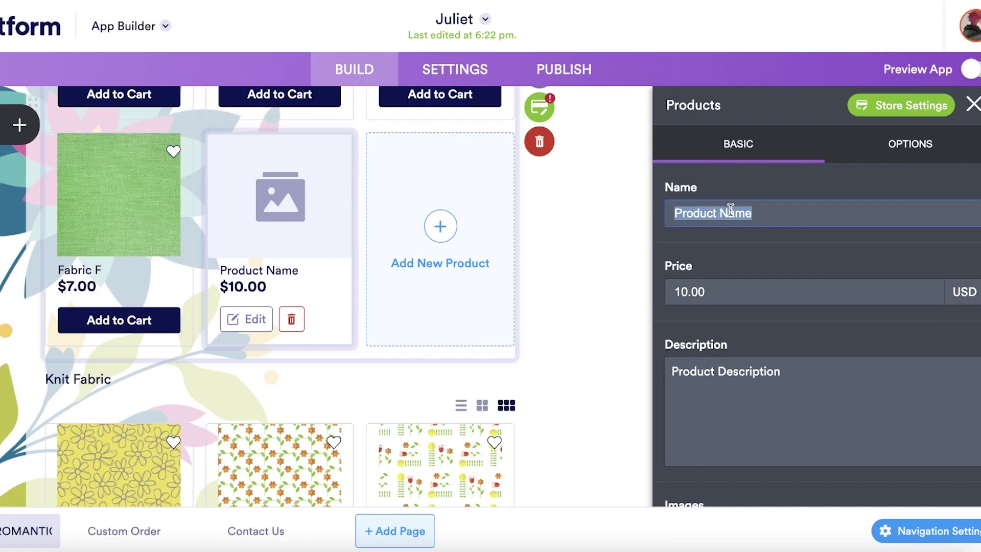
pyautogui.write('SILK DRESS')
pyautogui.scroll(-1, 766, 255)
pyautogui.click(766, 260)
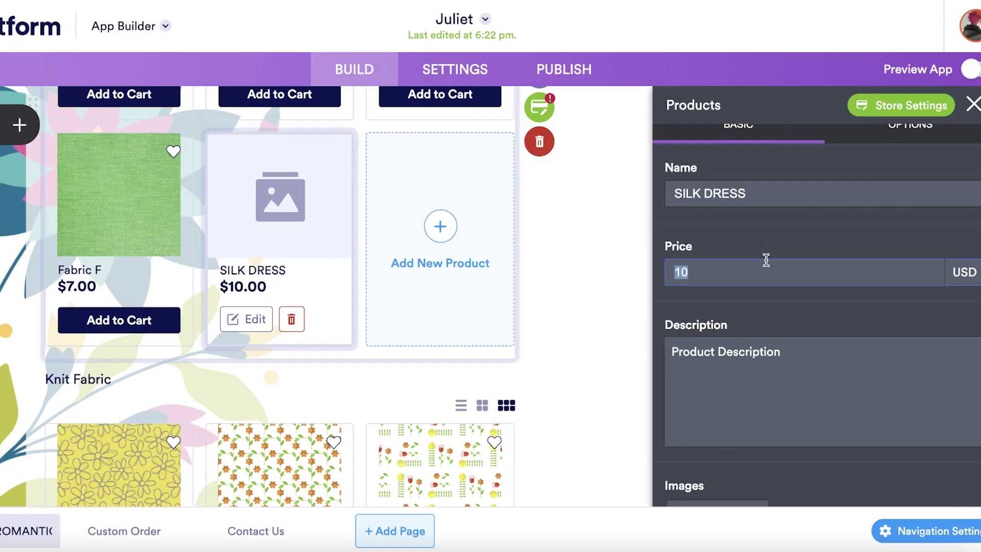
pyautogui.write('200')
pyautogui.click(603, 240)
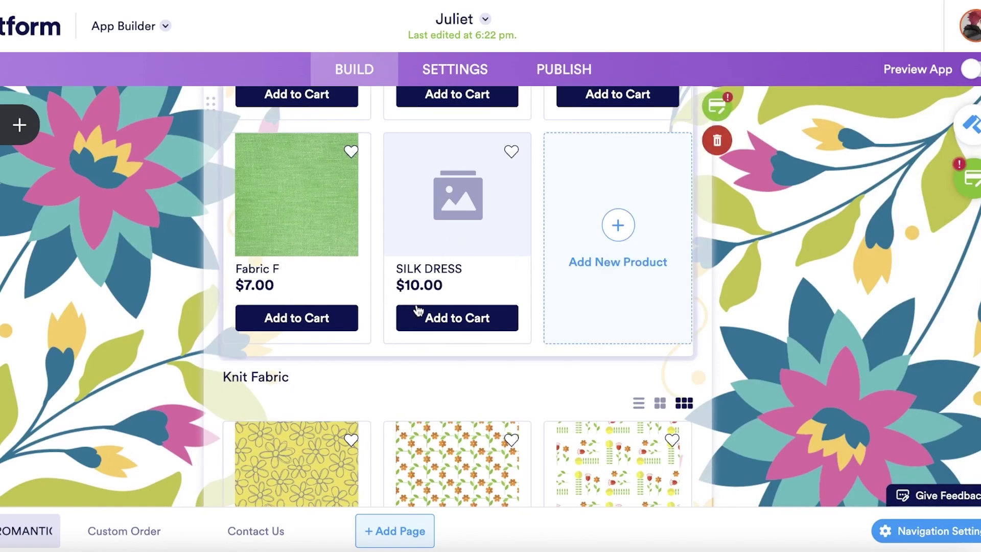
pyautogui.scroll(4, 352, 259)
pyautogui.scroll(-20, 385, 228)
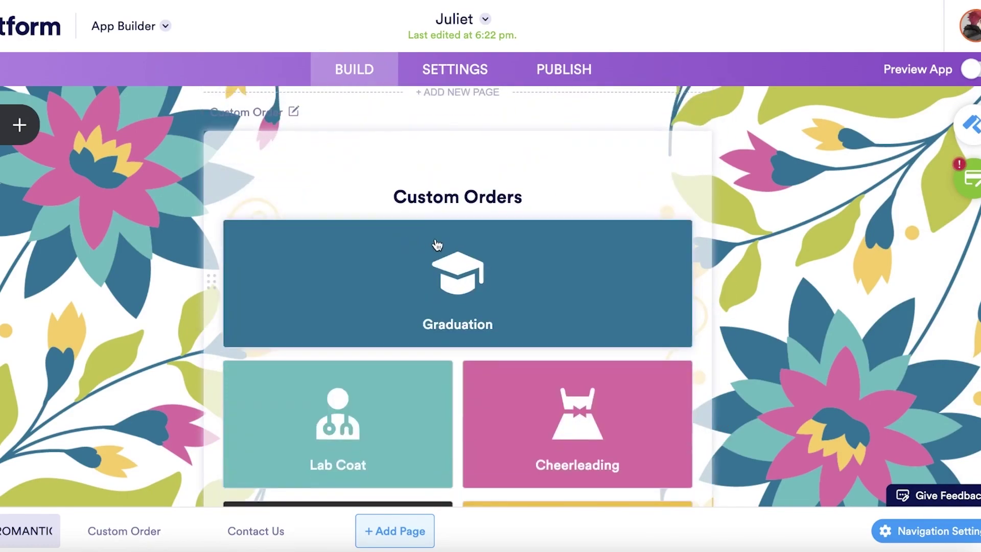
pyautogui.scroll(4, 531, 278)
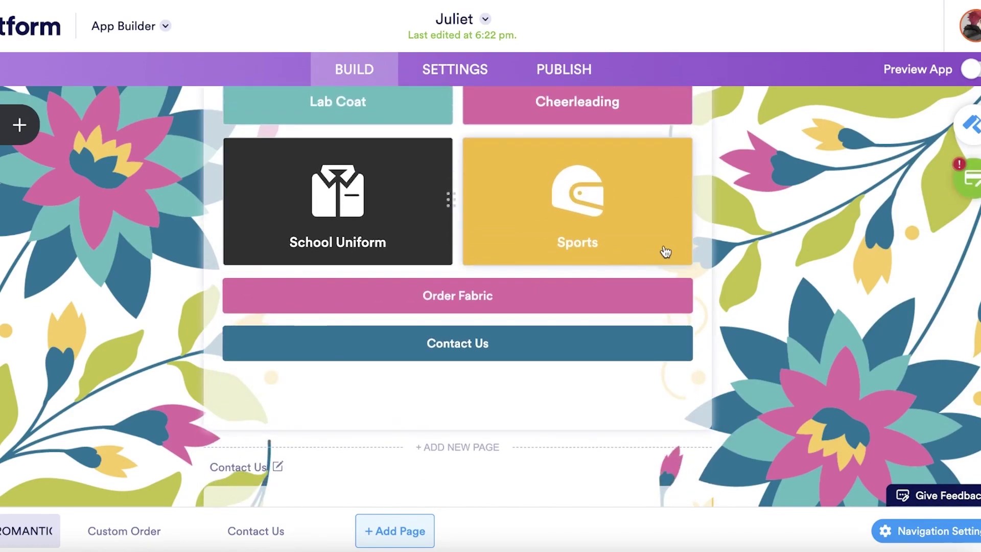
pyautogui.scroll(-5, 603, 224)
pyautogui.scroll(6, 639, 235)
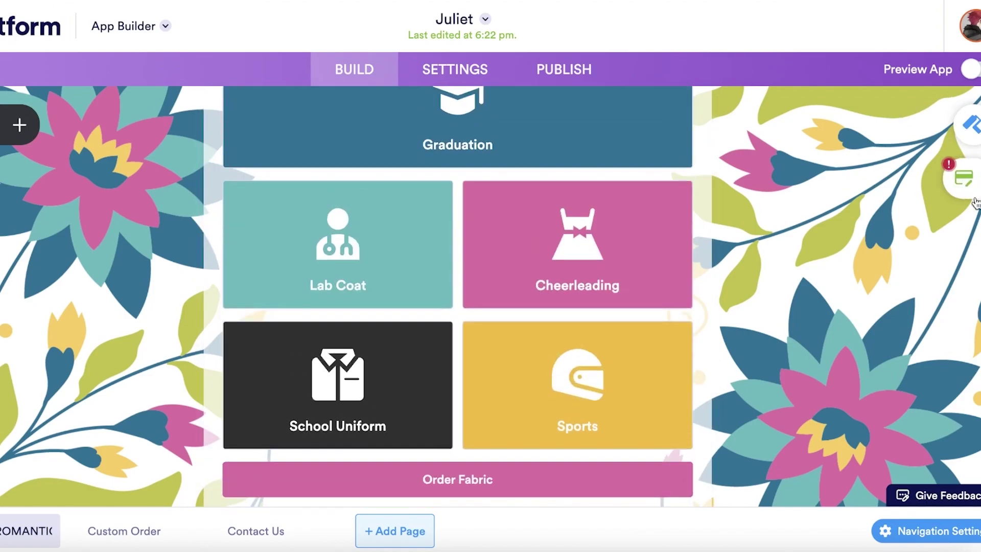
pyautogui.click(954, 179)
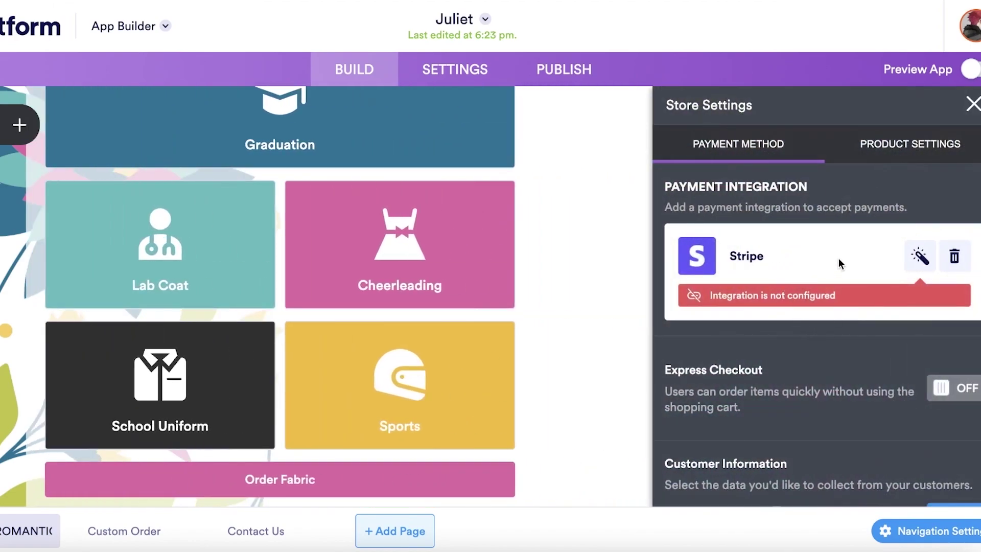
pyautogui.scroll(-3, 868, 259)
pyautogui.scroll(1, 893, 264)
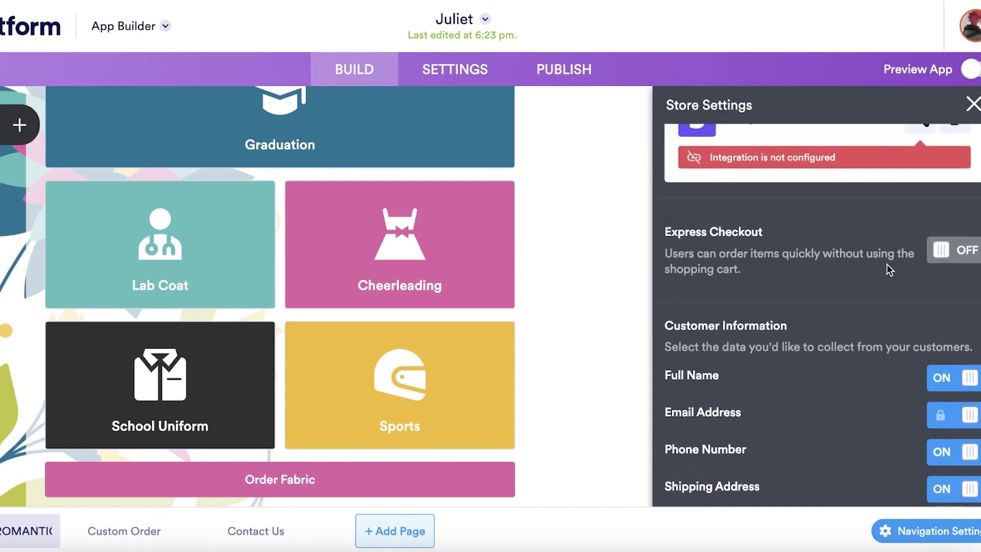
pyautogui.scroll(3, 868, 261)
pyautogui.click(556, 218)
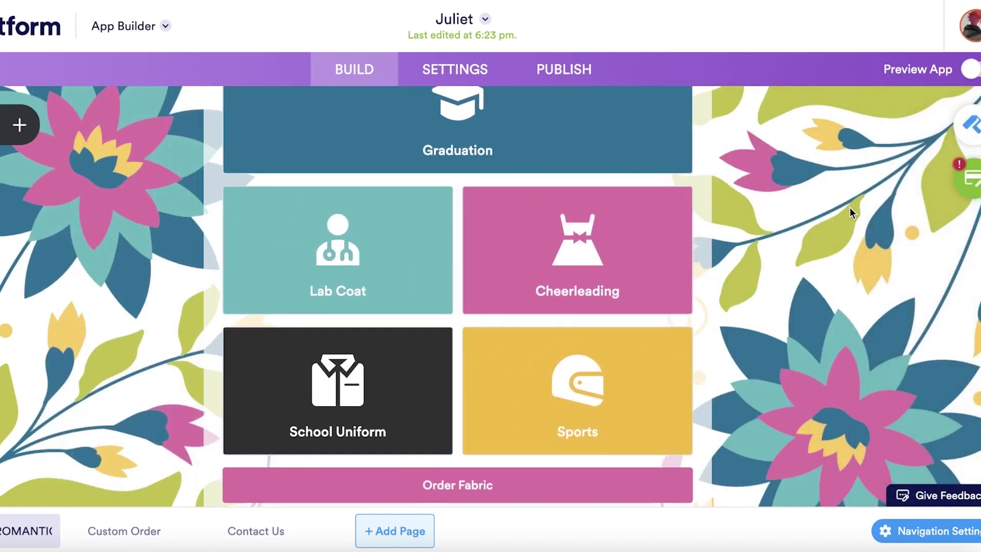
pyautogui.scroll(8, 838, 211)
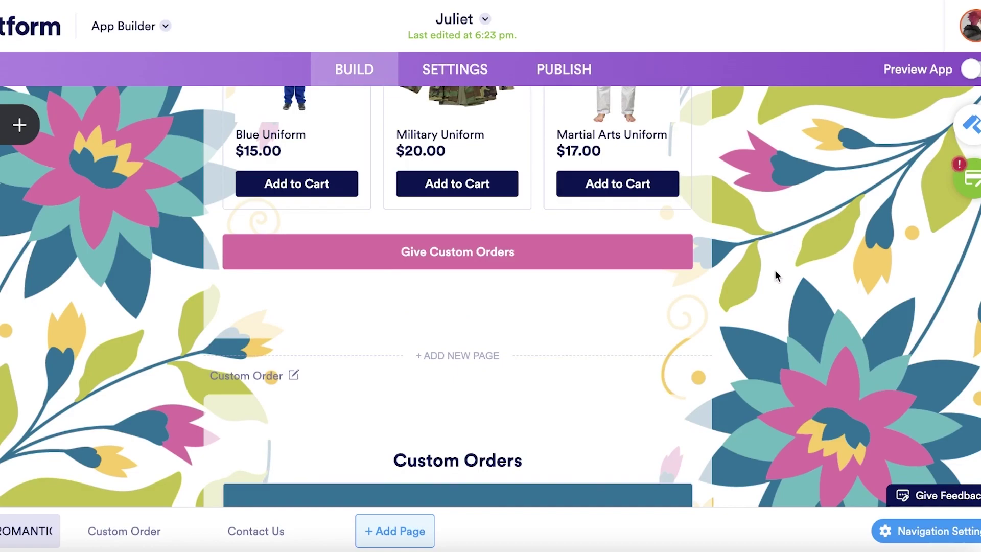
pyautogui.scroll(15, 786, 268)
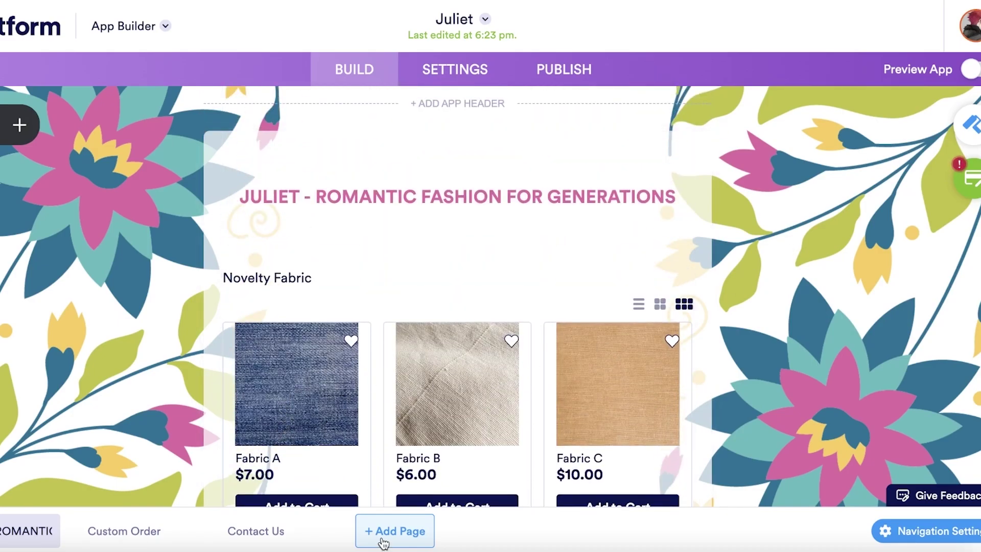
pyautogui.click(391, 531)
pyautogui.scroll(-10, 381, 480)
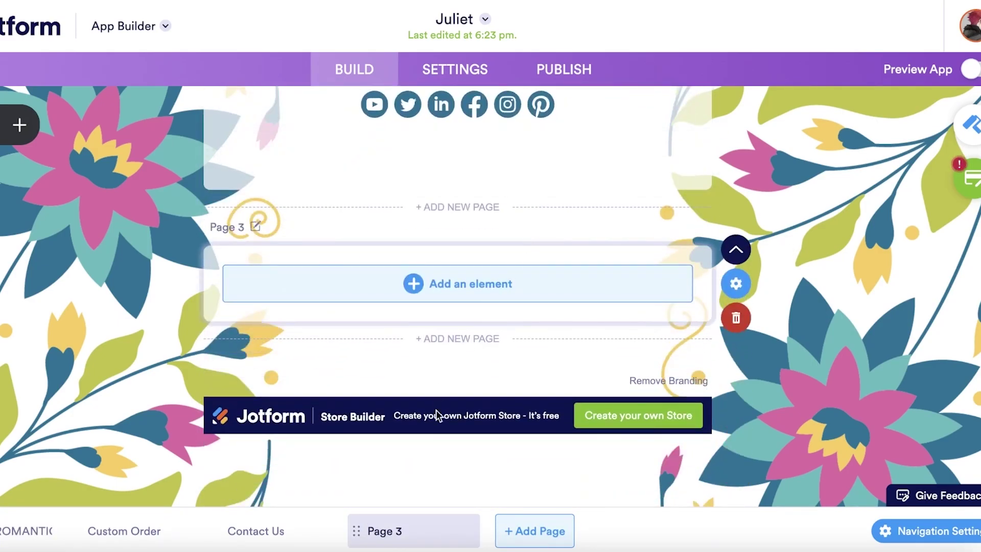
pyautogui.click(736, 318)
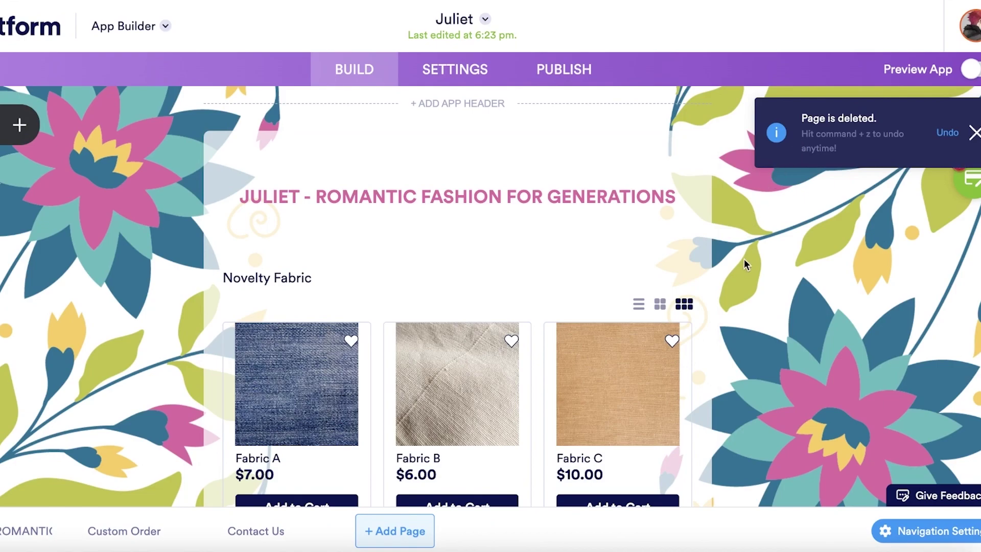
pyautogui.click(583, 70)
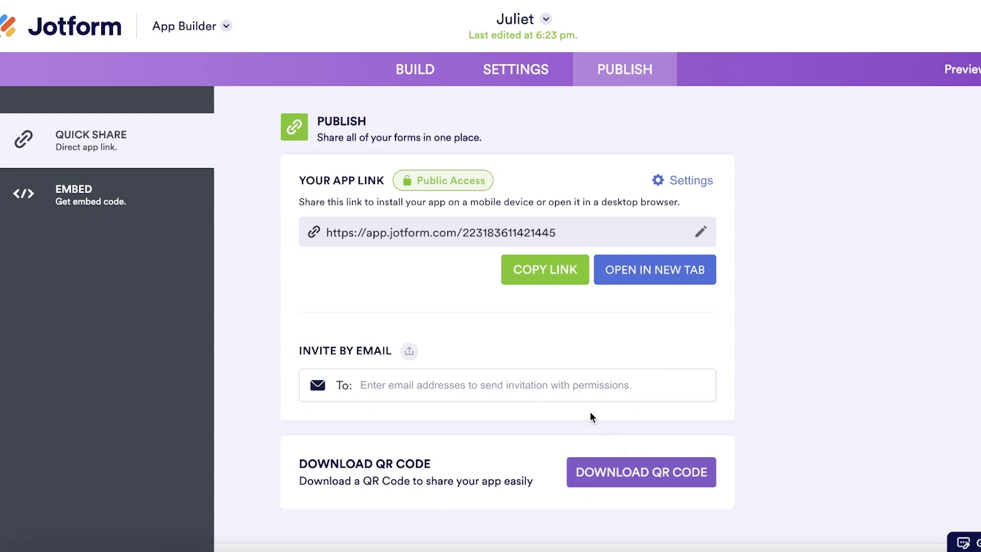
# Set App Status to Enabled, then open the live store from the Publish page
pyautogui.click(516, 74)
pyautogui.click(532, 227)
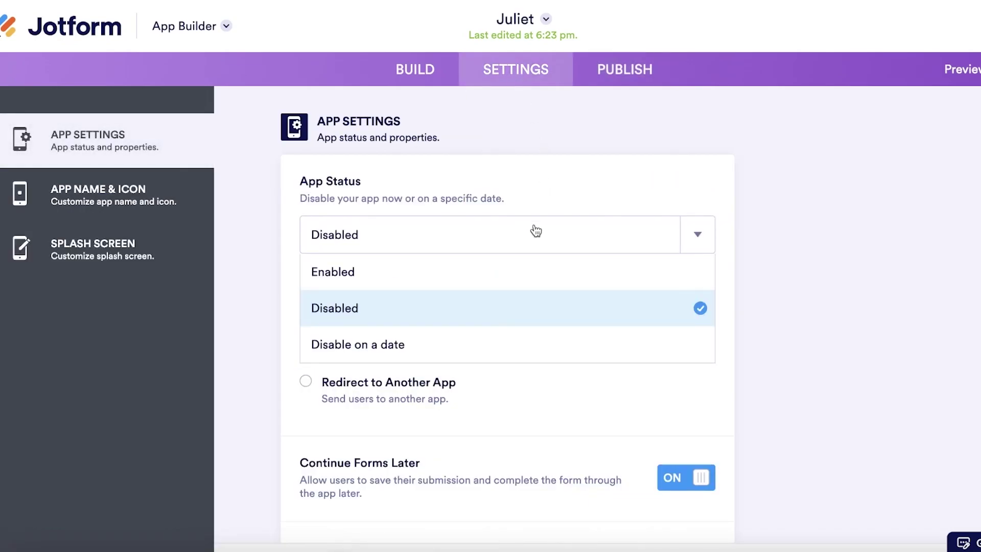
pyautogui.click(418, 281)
pyautogui.click(595, 72)
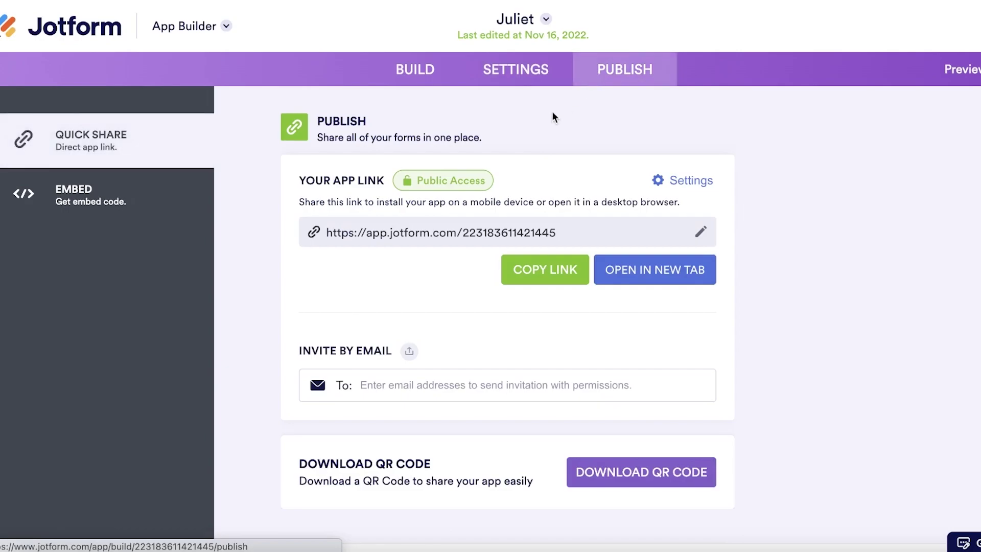
pyautogui.click(623, 283)
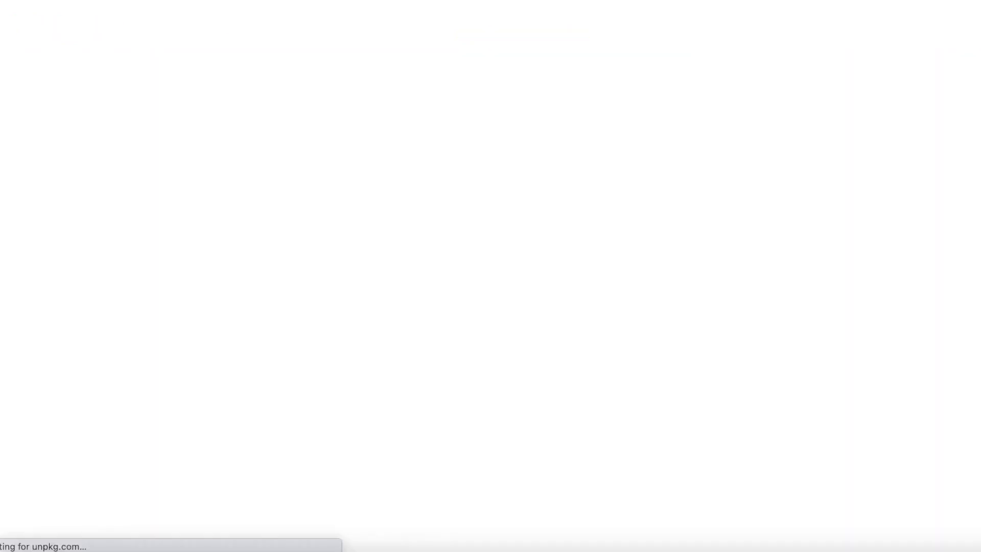
# Scroll through the live Juliet store to check its Uniforms products
pyautogui.scroll(-5, 505, 36)
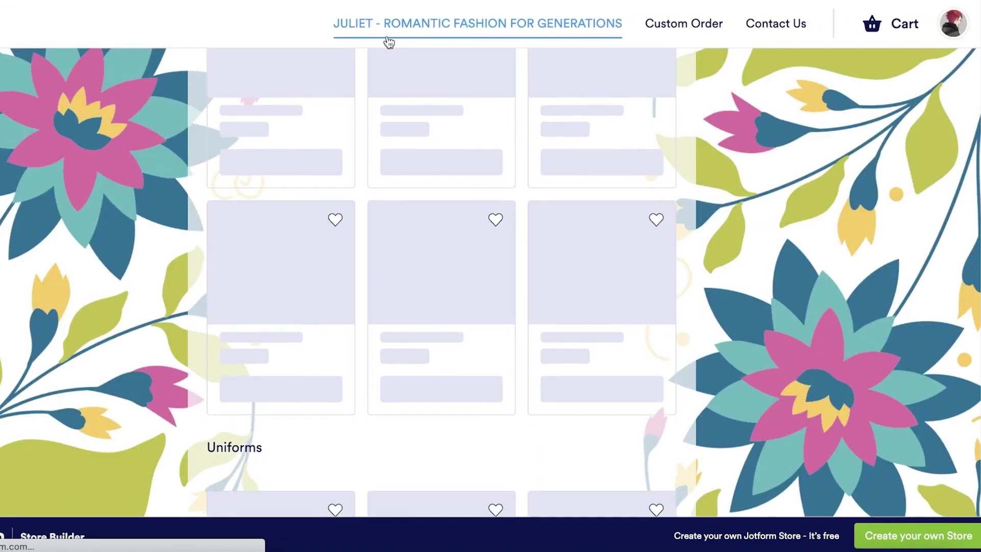
pyautogui.scroll(-3, 388, 42)
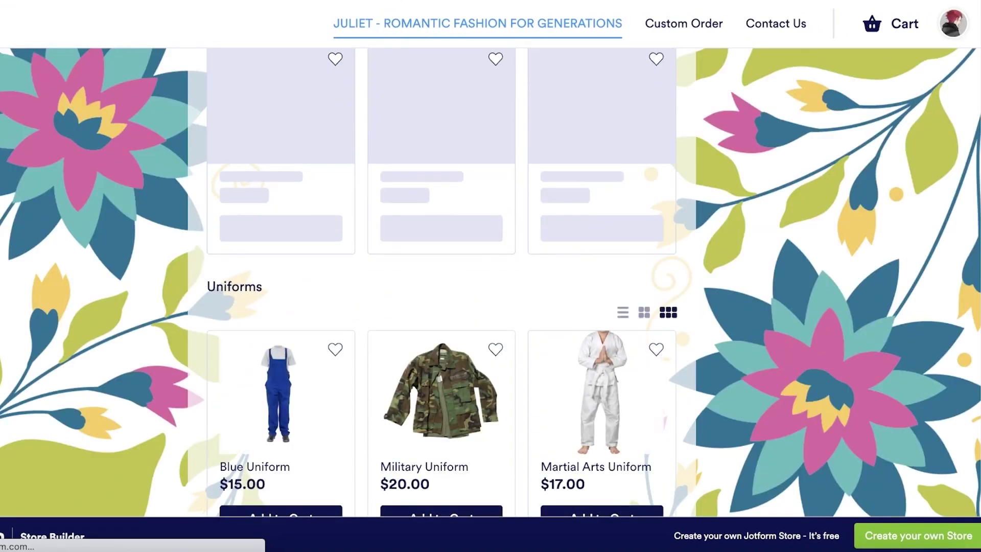